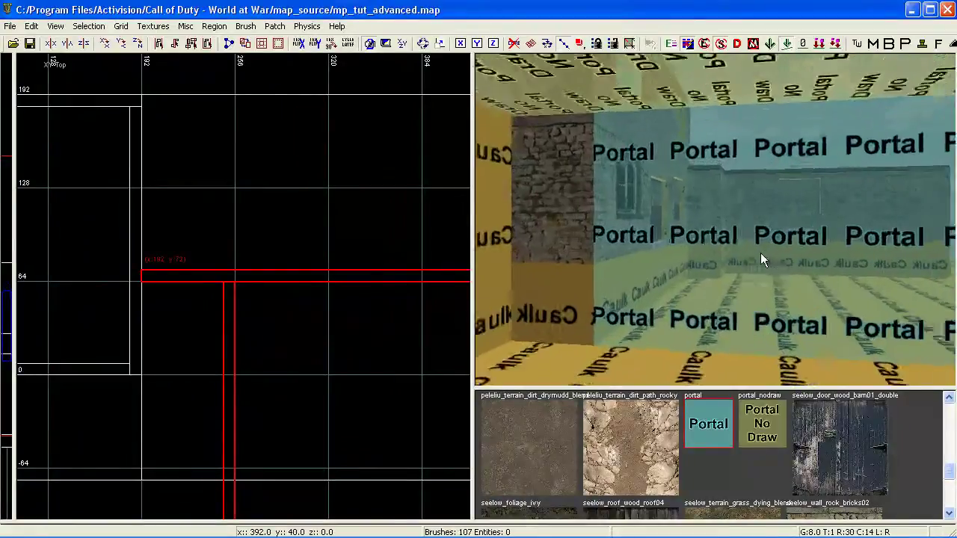
Fly through the map's rooms and outdoor areas to examine the portal brushes in the windows, doorways and open areas
key(Up)
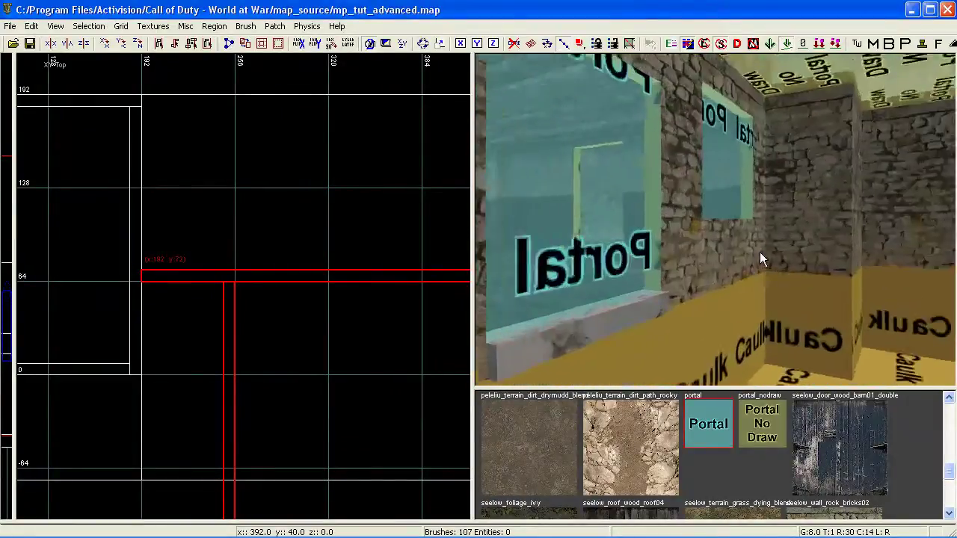
key(Up)
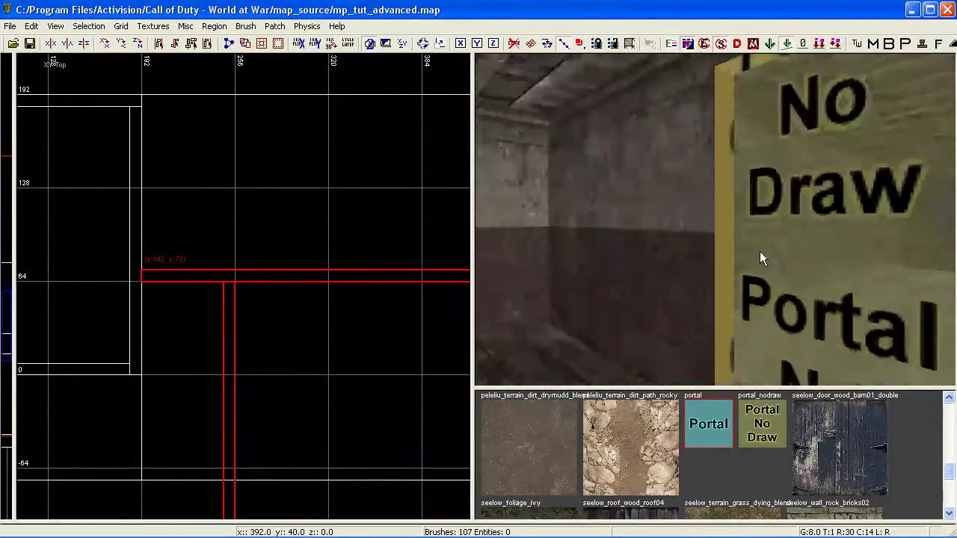
key(Up)
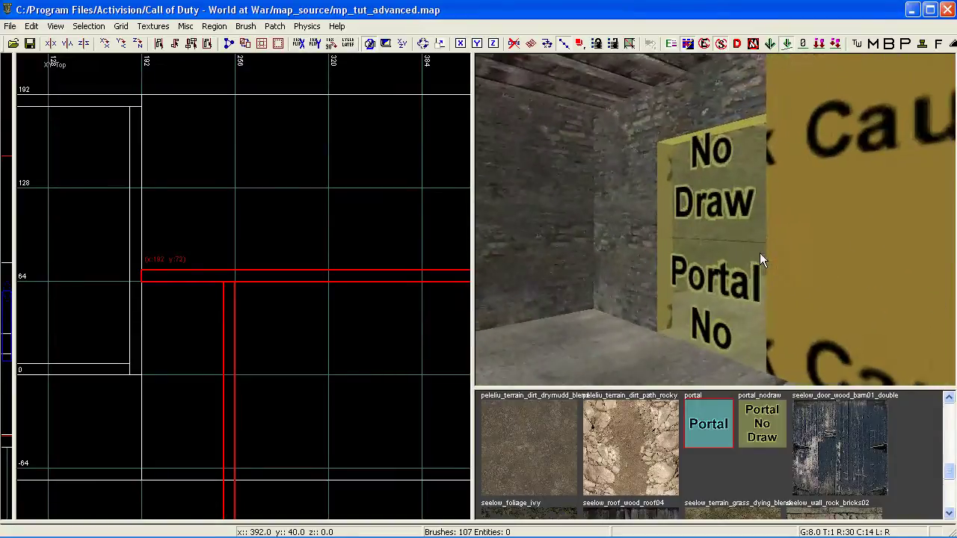
key(Left)
key(Up)
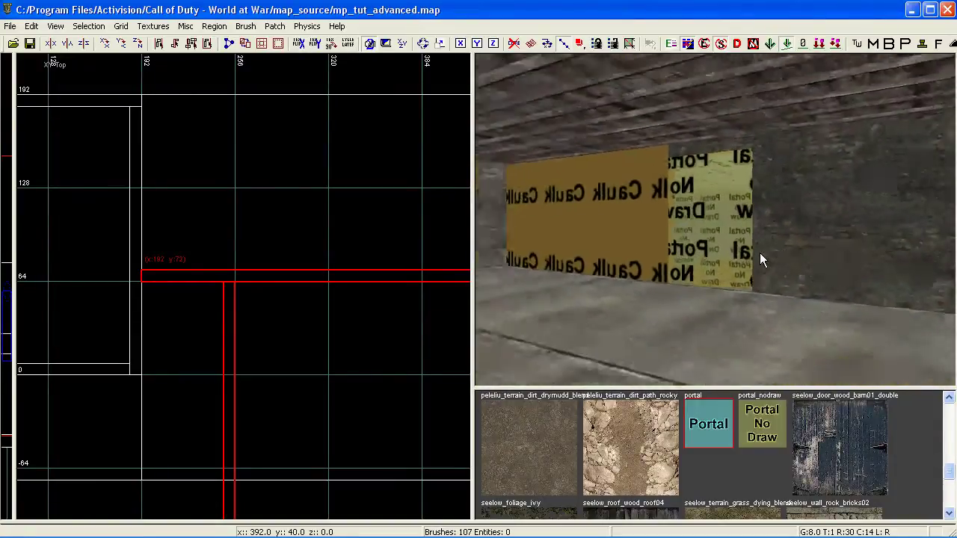
key(Up)
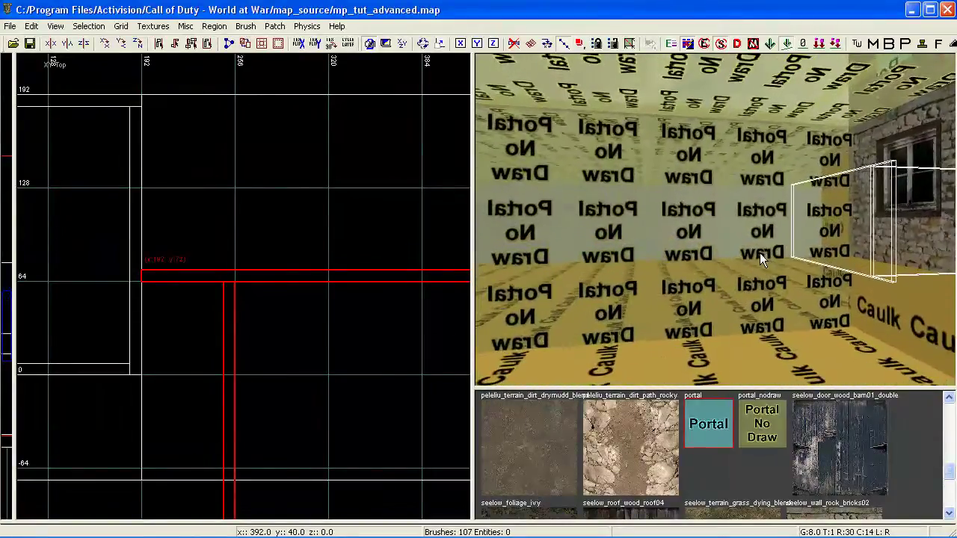
key(Up)
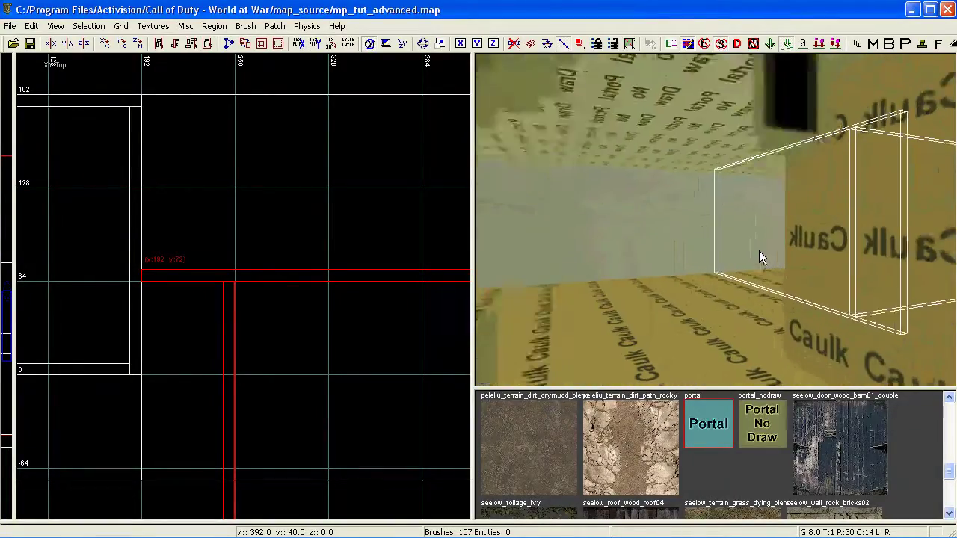
key(Up)
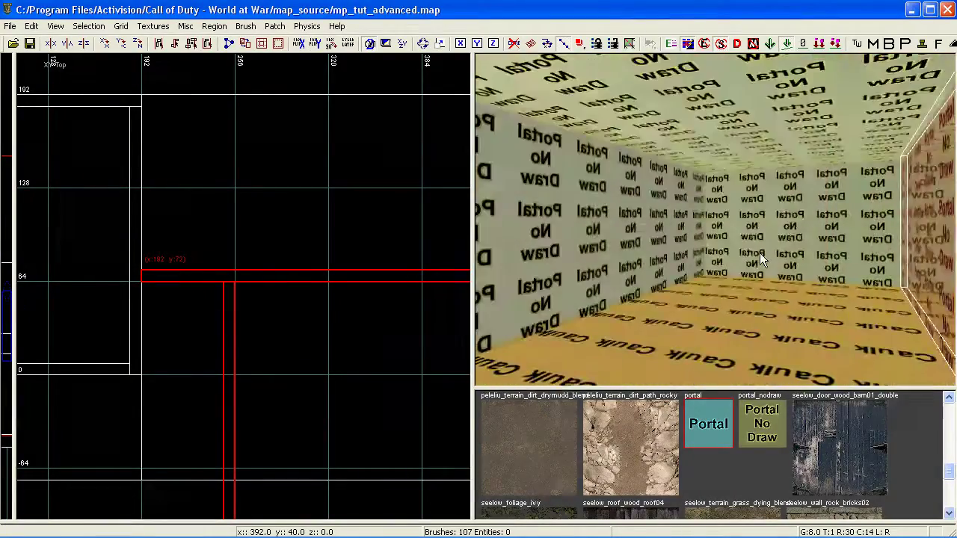
key(Right)
key(Right)
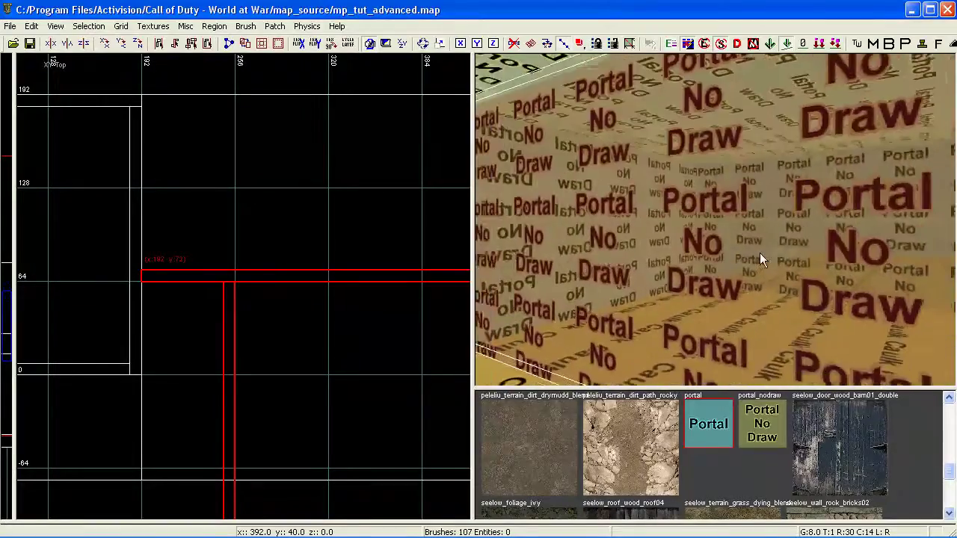
key(Up)
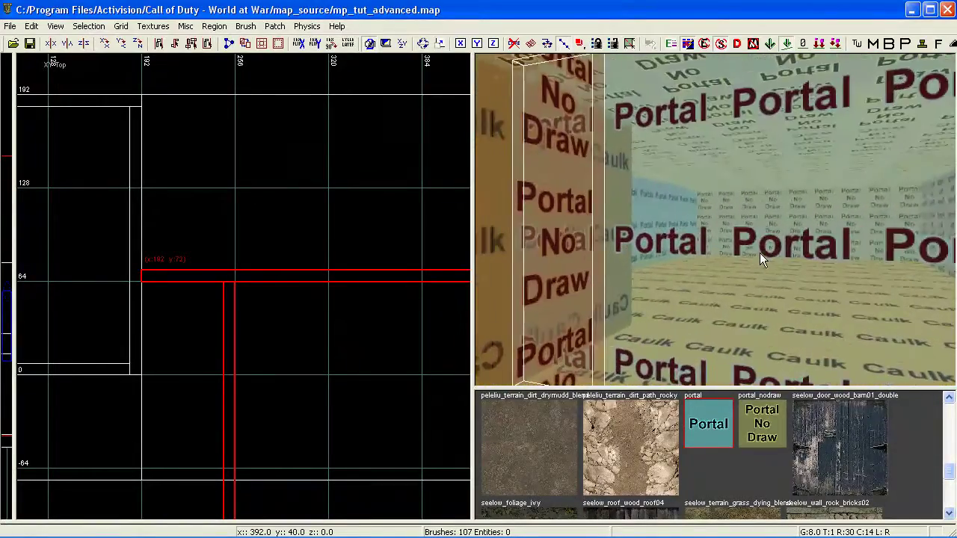
key(Left)
key(Left)
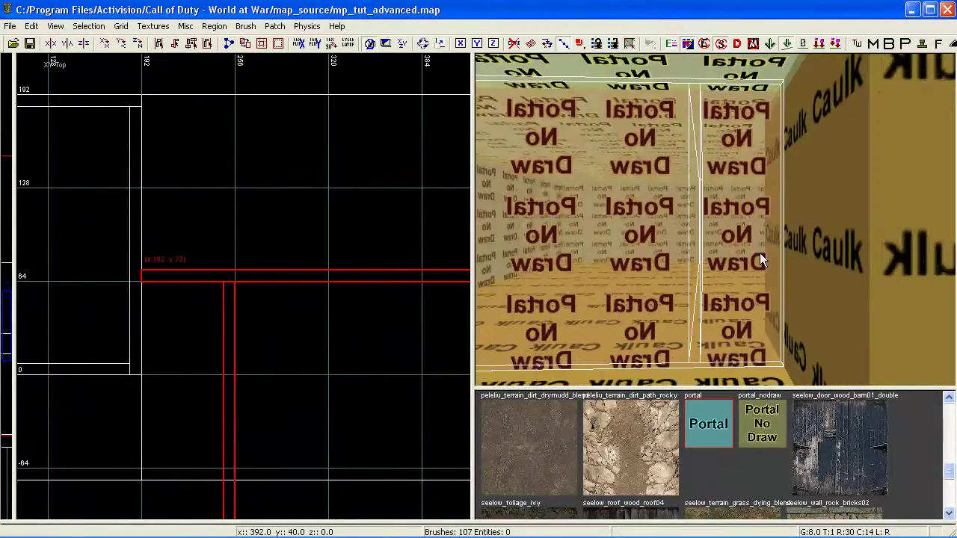
key(Down)
right_drag(760, 253, 759, 252)
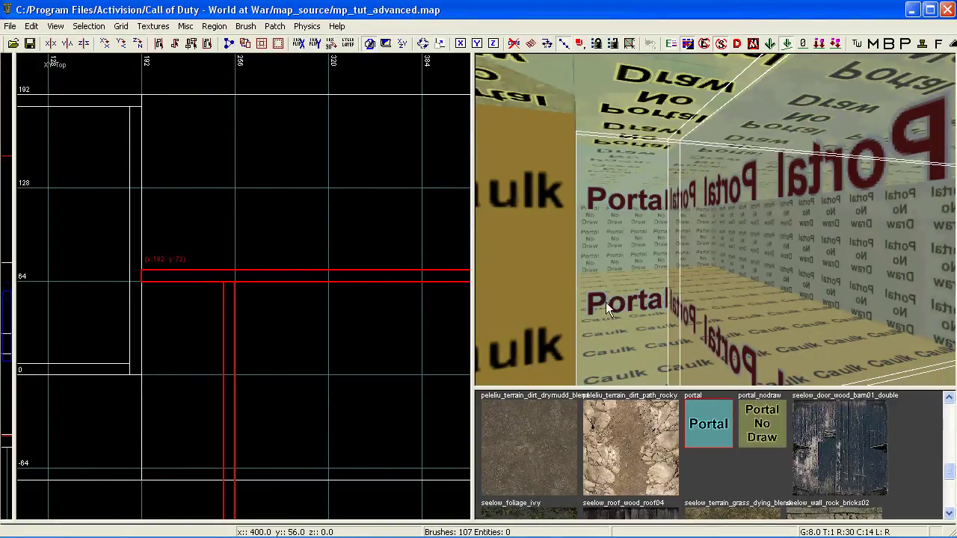
Examine the junction between the two selected portal brushes near x 256, y 64 in the top and 3D views
right_drag(680, 263, 686, 263)
scroll(272, 285, up, 2)
right_drag(272, 285, 198, 275)
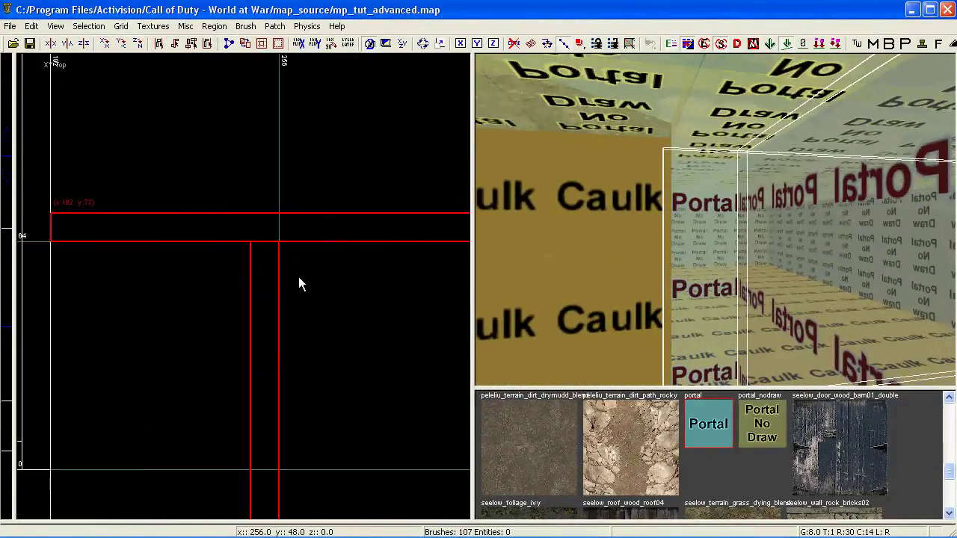
scroll(299, 277, down, 2)
scroll(298, 284, up, 3)
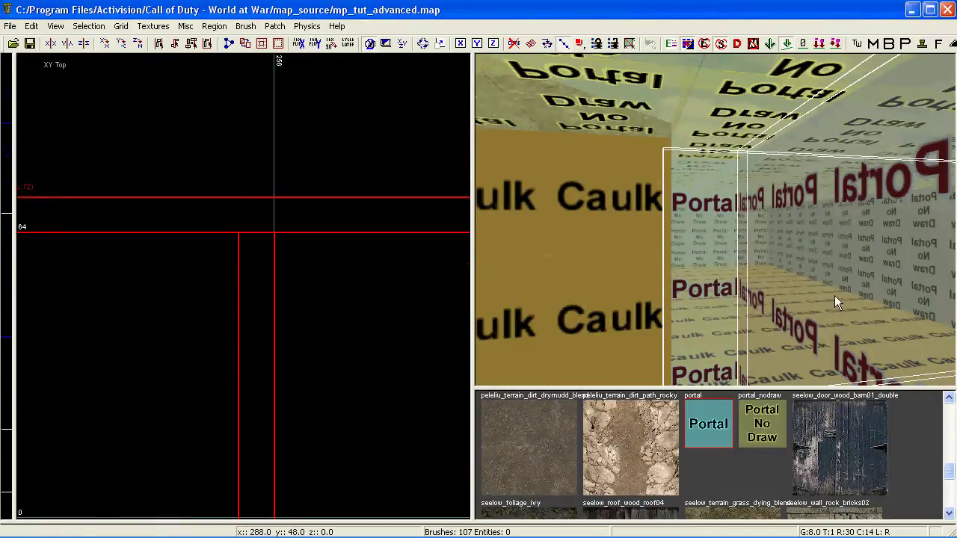
right_drag(801, 268, 801, 268)
scroll(378, 292, down, 5)
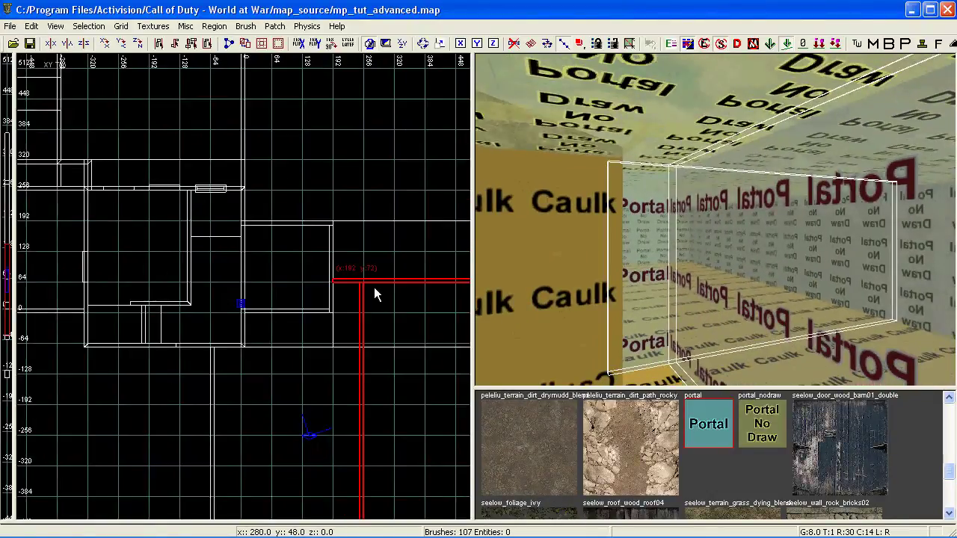
right_drag(671, 282, 671, 282)
Reselect the two perpendicular portal brushes and inspect where the end of one touches the other from above
key(Escape)
shift+click(747, 296)
mouse_move(747, 297)
right_down()
mouse_move(764, 285)
mouse_move(754, 287)
right_up()
shift+click(764, 285)
key(Escape)
shift+click(754, 287)
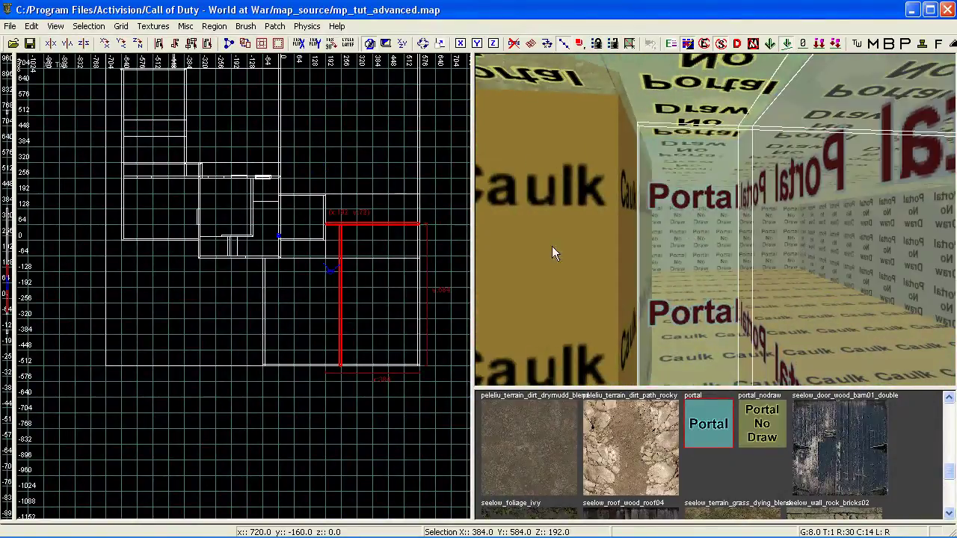
scroll(336, 266, up, 5)
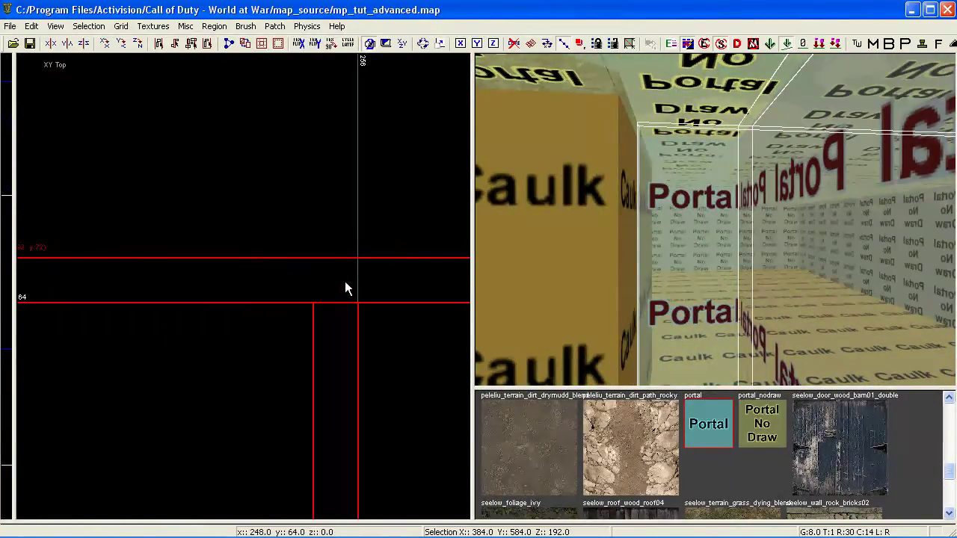
scroll(345, 281, down, 4)
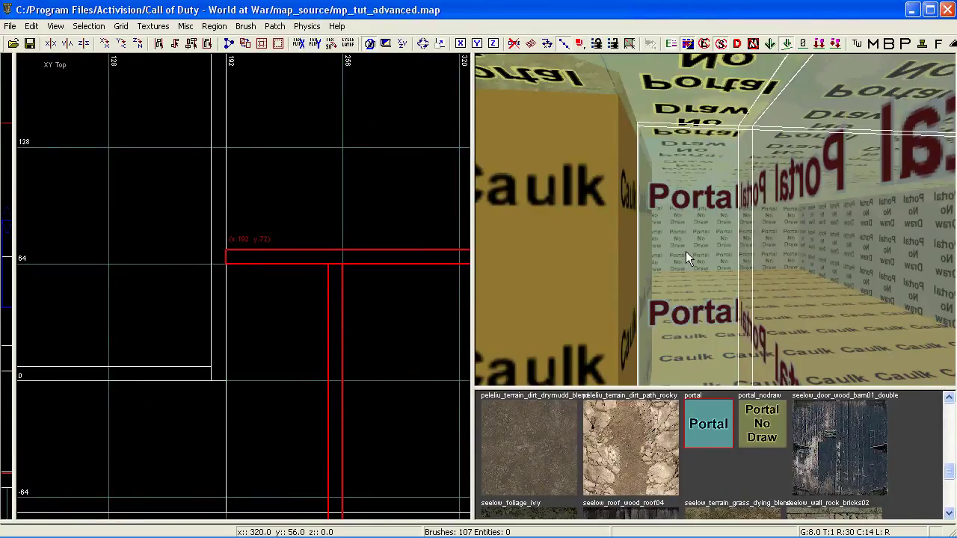
right_drag(686, 252, 686, 249)
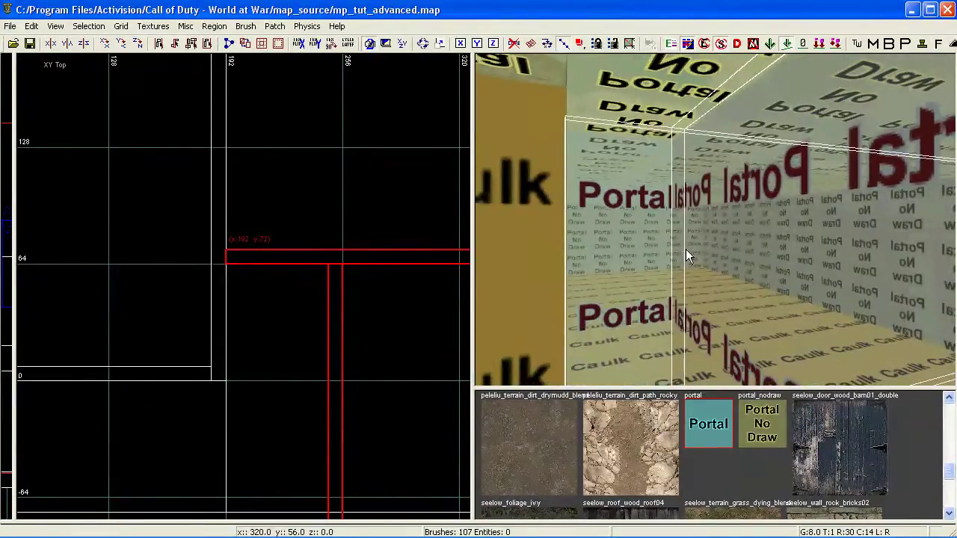
Split the portal brush starting at x 192, y 72 along x 248, in line with the perpendicular portal's near face
key(Escape)
shift+click(612, 270)
shift+click(753, 278)
shift+click(753, 277)
shift+click(753, 278)
shift+click(753, 278)
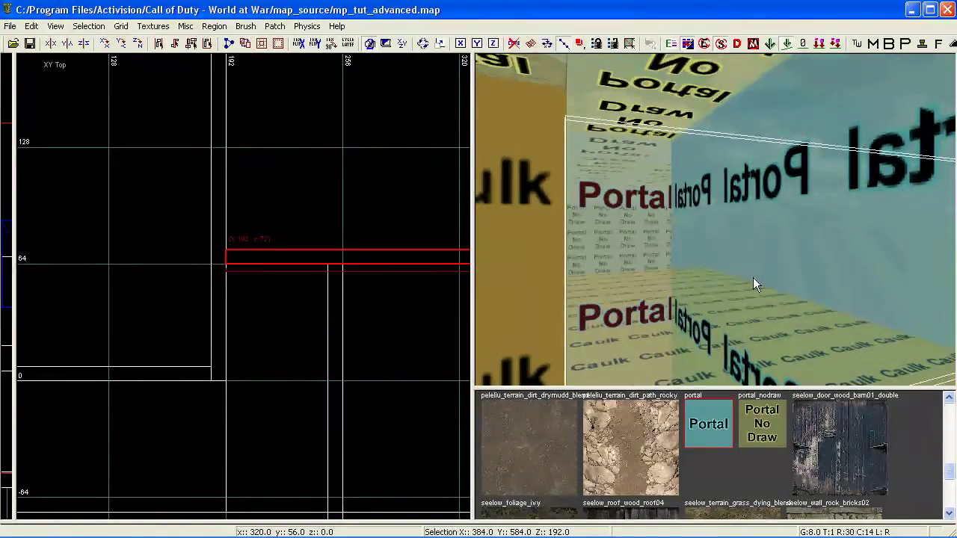
scroll(330, 243, up, 4)
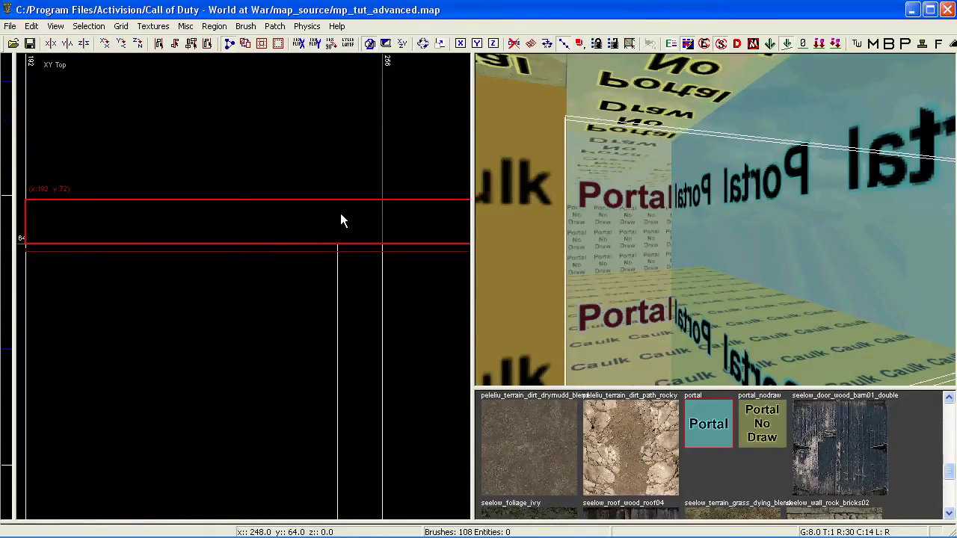
shift+click(677, 280)
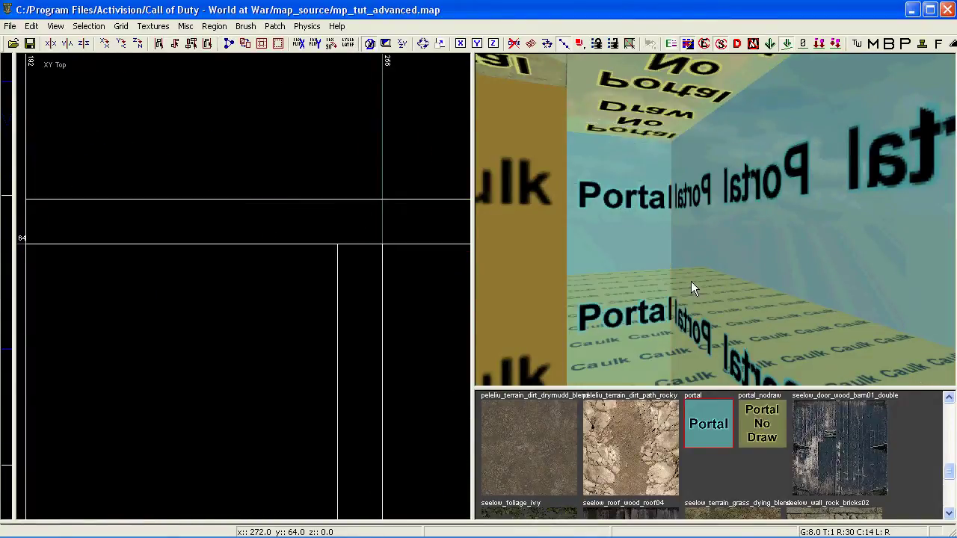
shift+click(751, 271)
shift+click(752, 270)
shift+click(563, 263)
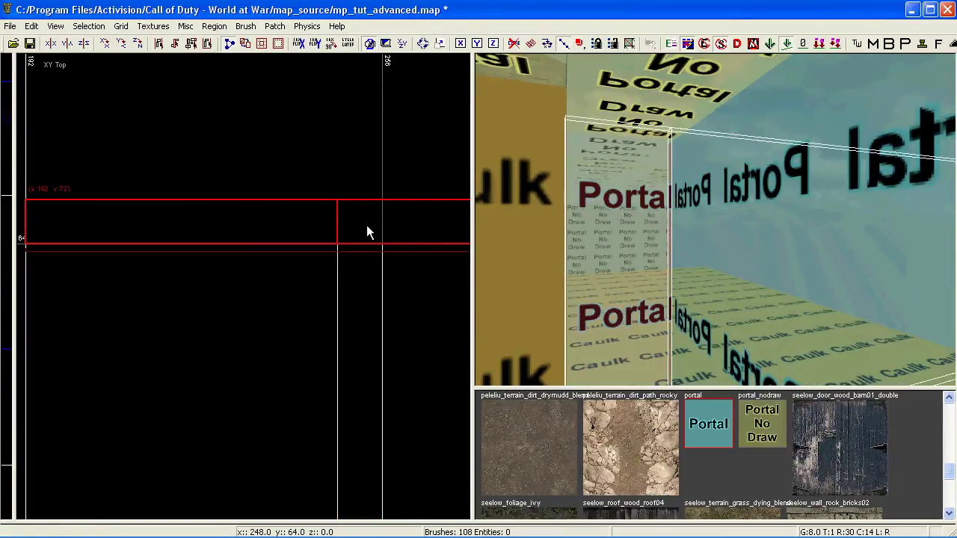
Texture both pieces of the split portal with portal_nodraw and restore the portal texture on their faces toward the open area
click(766, 420)
key(Escape)
right_drag(657, 332, 655, 320)
shift+click(654, 327)
click(713, 422)
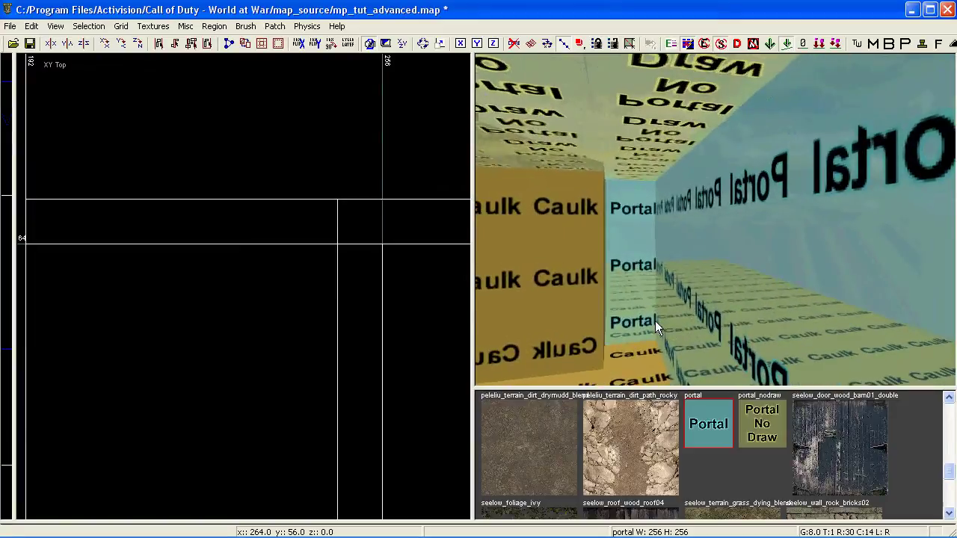
Select the flat roof portal and the adjoining side portal that enclose the 640 by 440 caulk-floored area
scroll(255, 332, down, 8)
right_drag(254, 331, 264, 307)
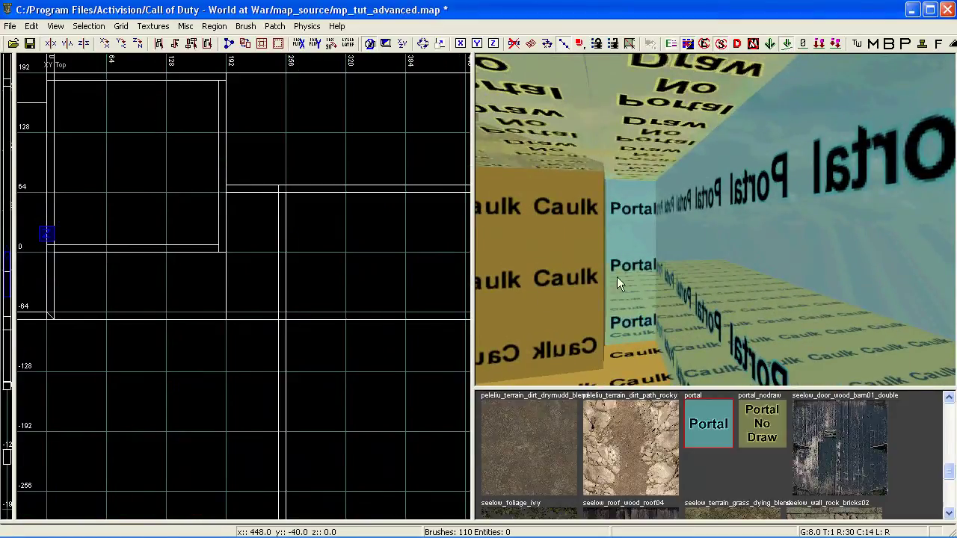
ctrl+right_drag(617, 277, 638, 296)
shift+click(778, 288)
shift+click(779, 288)
shift+click(778, 288)
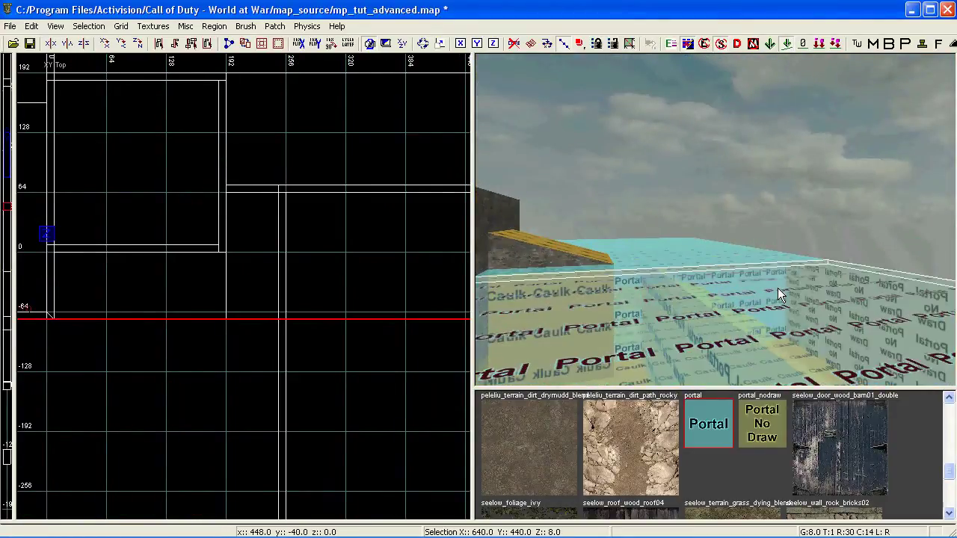
right_drag(778, 288, 776, 290)
shift+click(776, 290)
scroll(205, 298, down, 4)
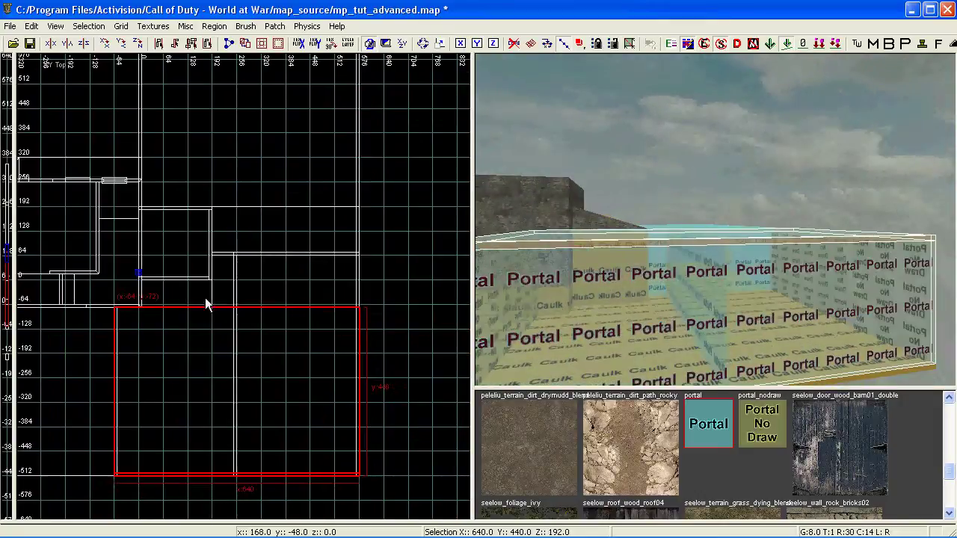
Add the dividing portal to the selection and examine where it meets the roof and side portals in front and top views
key(ctrl+Tab)
scroll(244, 252, up, 6)
right_drag(596, 316, 601, 307)
shift+click(656, 298)
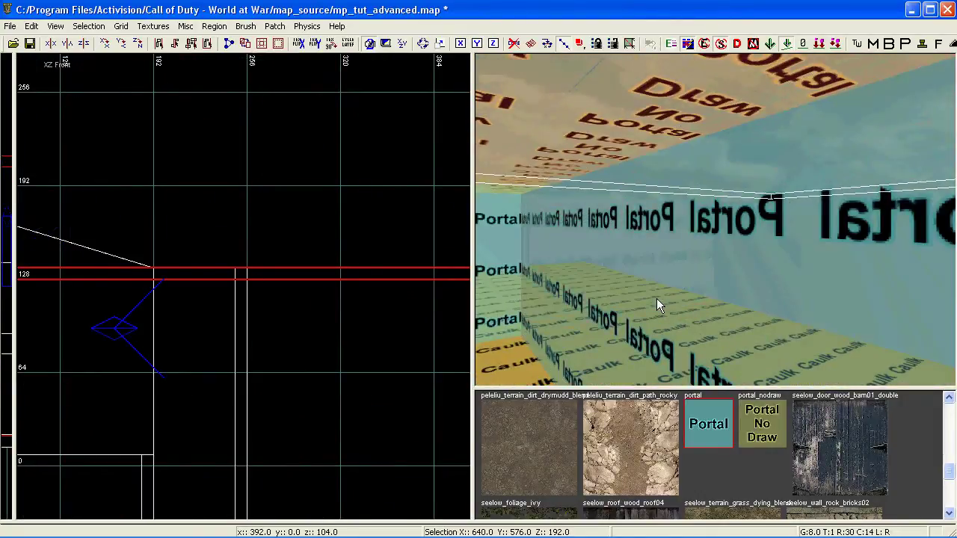
scroll(214, 285, up, 5)
scroll(248, 276, down, 10)
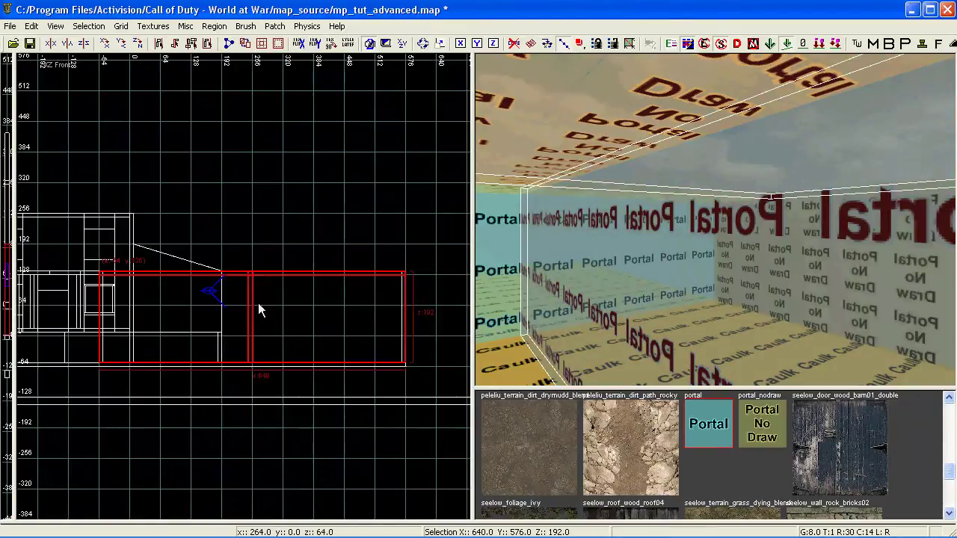
key(ctrl+Tab)
key(ctrl+Tab)
scroll(241, 418, up, 5)
scroll(241, 419, up, 4)
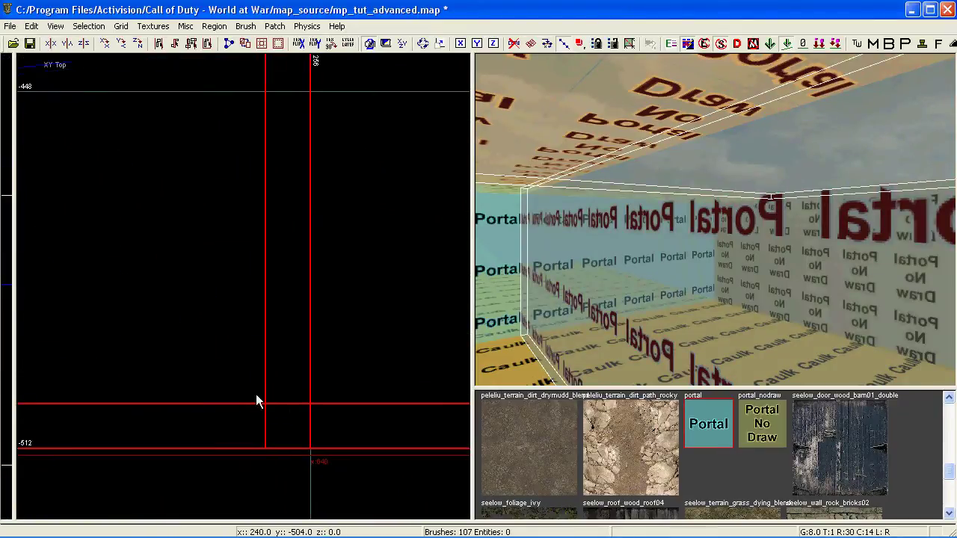
Split the roof and side portal brushes along x 248, in line with the dividing portal's near face
key(Escape)
mouse_move(541, 249)
right_down()
mouse_move(585, 272)
mouse_move(587, 288)
mouse_move(589, 279)
mouse_move(640, 277)
right_up()
shift+click(578, 258)
shift+click(585, 272)
shift+click(640, 278)
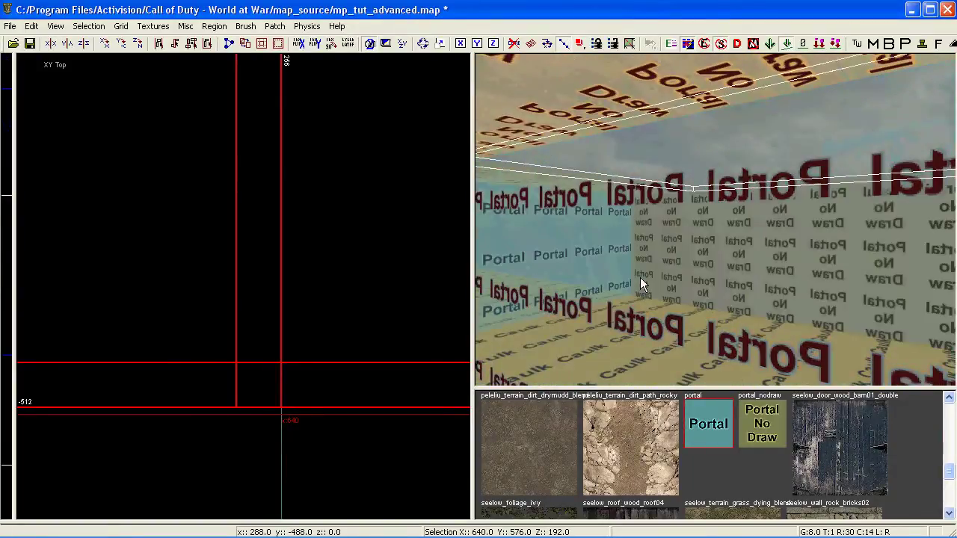
shift+click(640, 278)
shift+click(641, 278)
shift+click(641, 277)
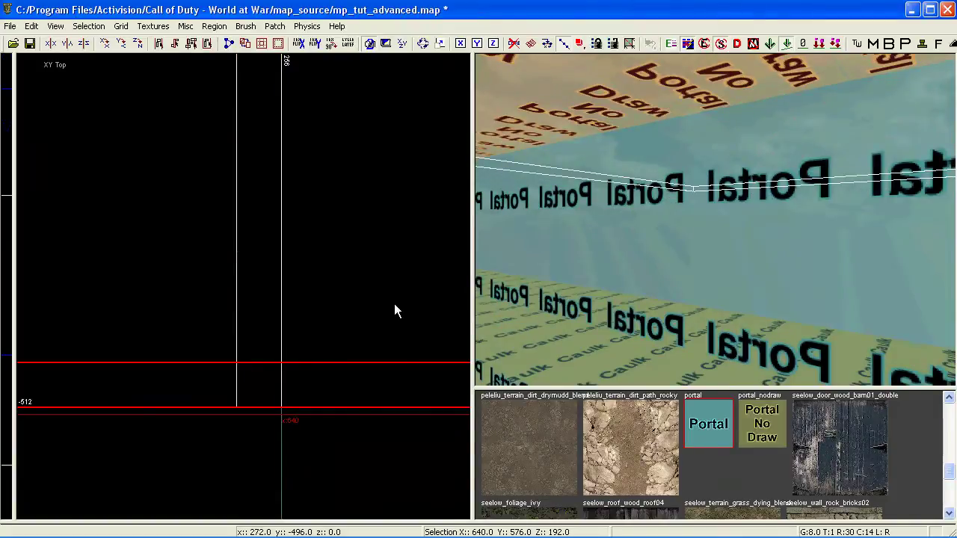
click(237, 270)
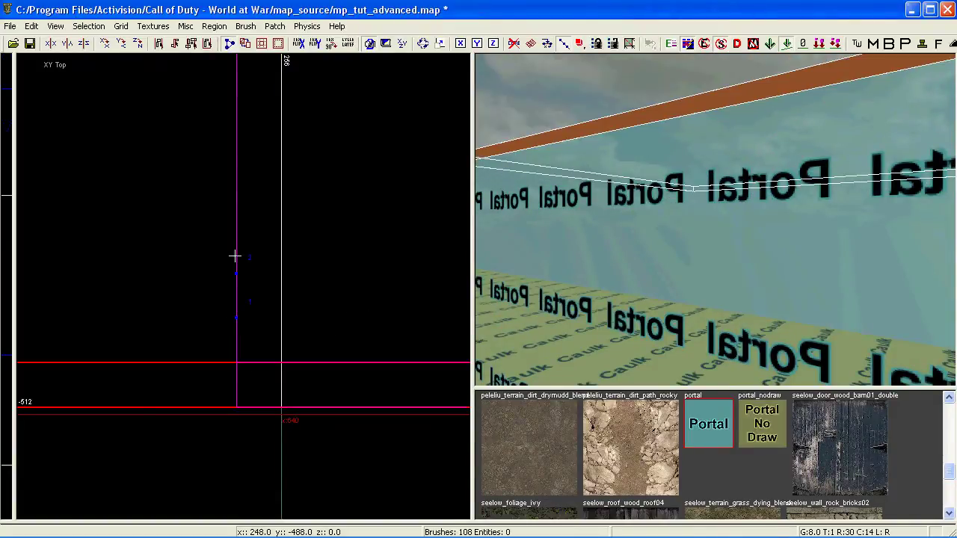
key(Return)
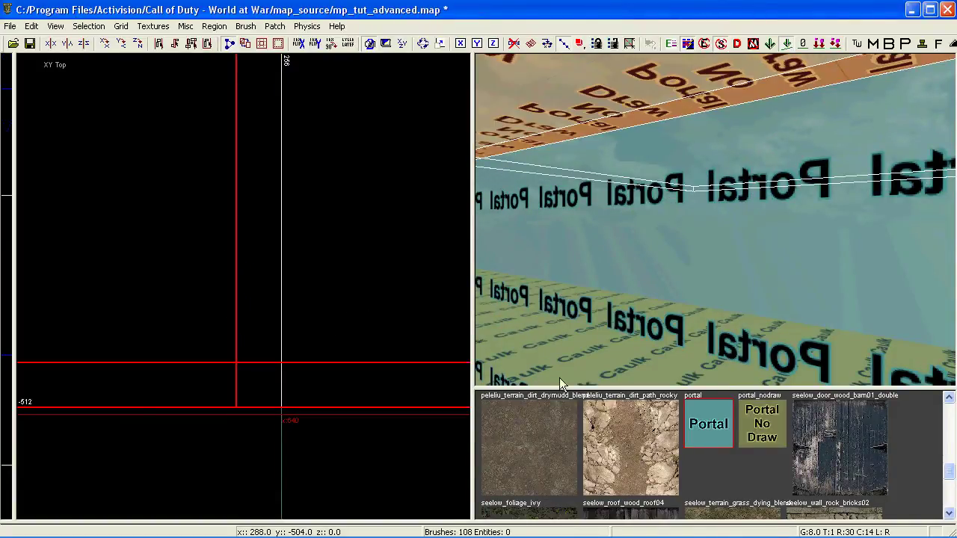
Texture the split roof and side pieces with portal_nodraw and apply the portal texture to their outer faces
click(743, 416)
key(x)
mouse_move(750, 343)
right_down()
mouse_move(740, 319)
mouse_move(758, 336)
mouse_move(854, 258)
right_up()
key(Escape)
shift+click(856, 260)
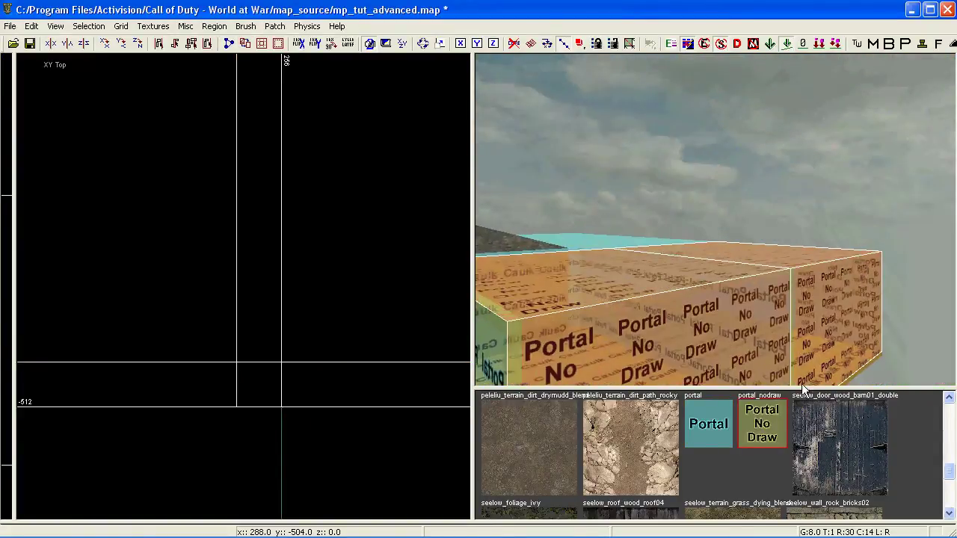
click(709, 424)
Draw a new portal_nodraw brush about 56 by 8 units and 192 units high beside the dividing portal, along y -320
key(Escape)
right_drag(716, 337, 718, 311)
shift+click(718, 311)
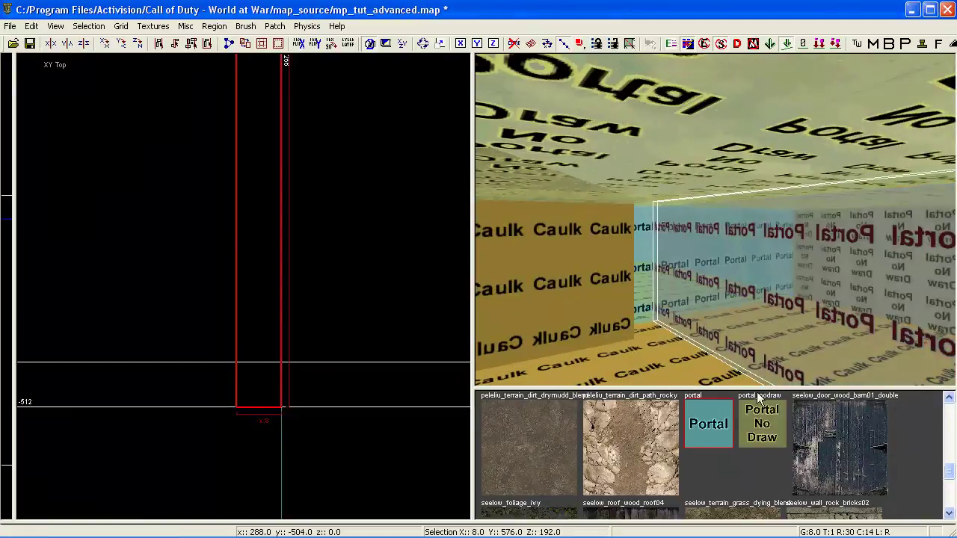
key(Escape)
click(757, 424)
scroll(208, 304, down, 8)
mouse_move(207, 305)
right_down()
mouse_move(201, 299)
mouse_move(236, 281)
right_up()
scroll(236, 281, down, 3)
scroll(235, 288, up, 3)
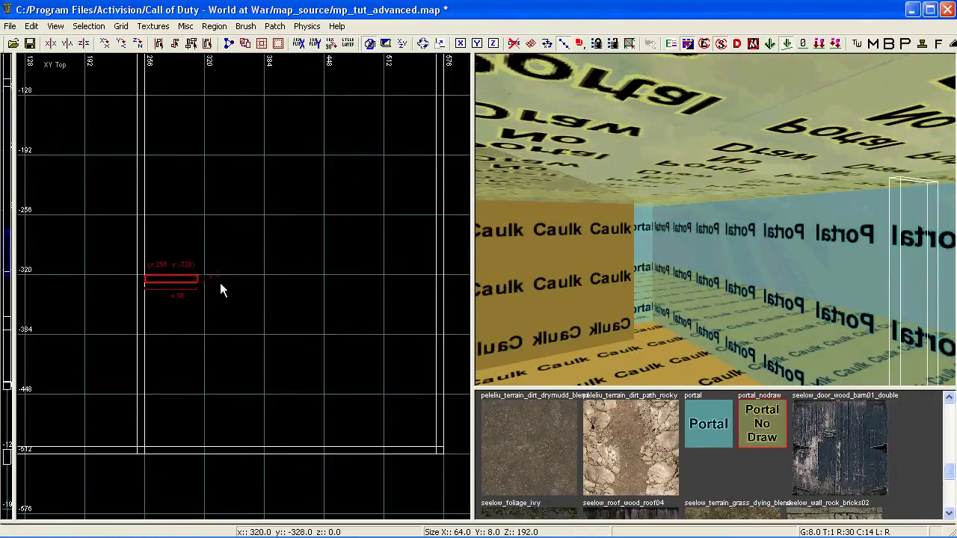
Stretch the new portal_nodraw brush in x to 328 units so that it spans from x 248 to x 576
drag(281, 280, 436, 281)
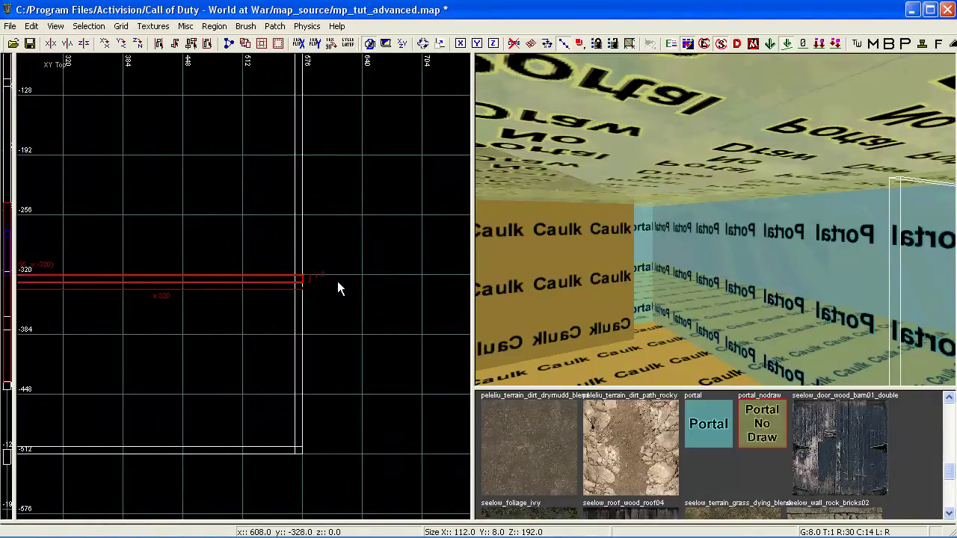
right_drag(338, 281, 528, 286)
drag(171, 285, 168, 285)
scroll(168, 285, down, 2)
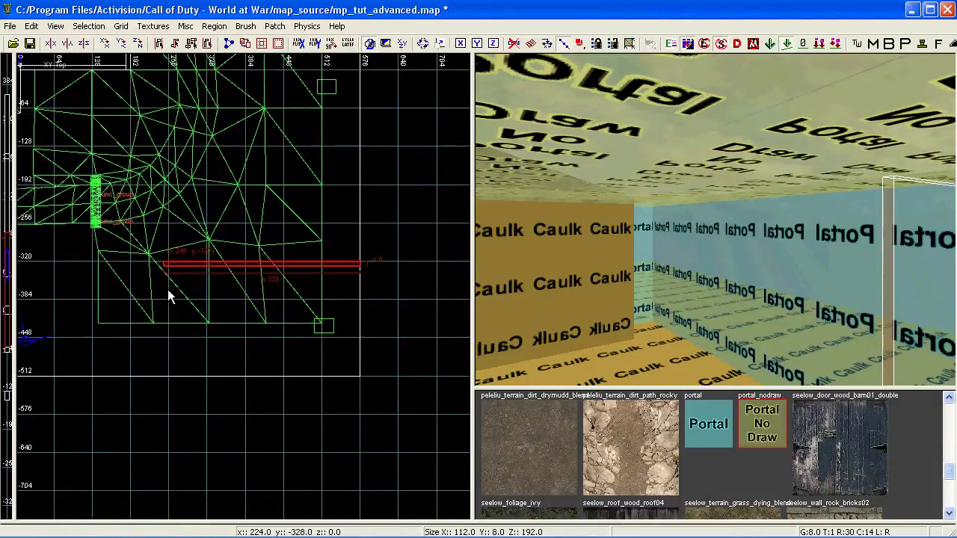
Apply the portal texture to the new cross brush's large face at y -328
right_drag(568, 281, 649, 256)
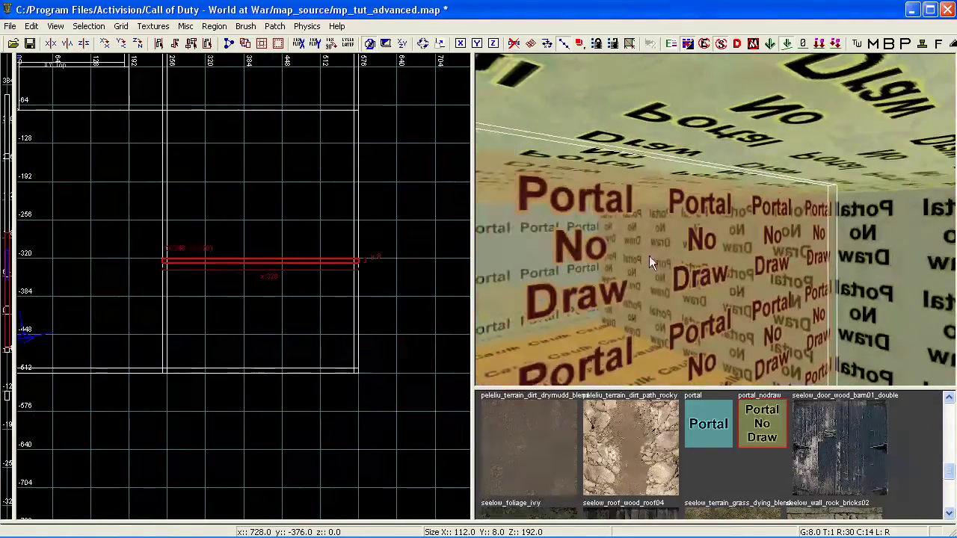
key(Escape)
right_drag(751, 227, 754, 229)
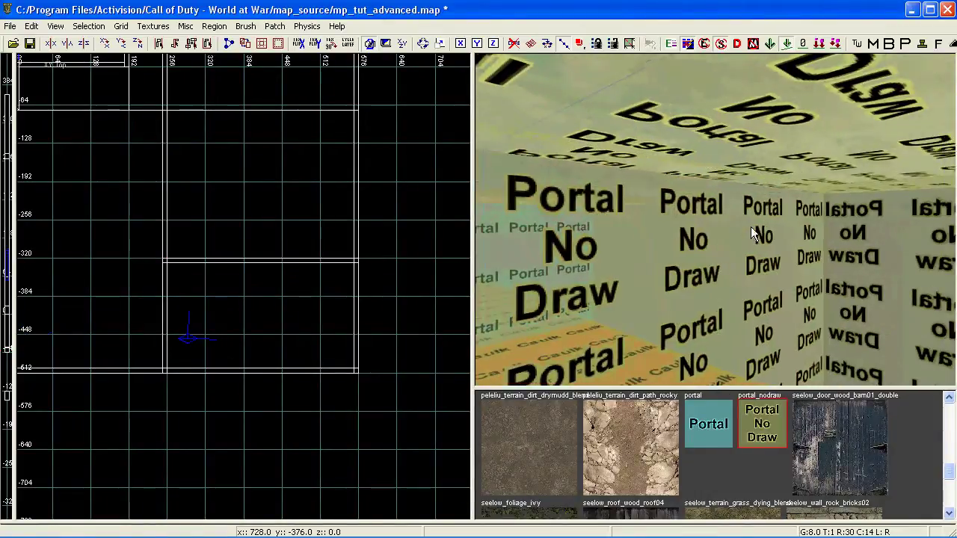
ctrl+shift+click(742, 270)
click(714, 409)
key(Escape)
Select the dividing portal and the roof and side portals touching the new brush, and split them along y -328
right_drag(736, 285, 740, 283)
shift+click(740, 283)
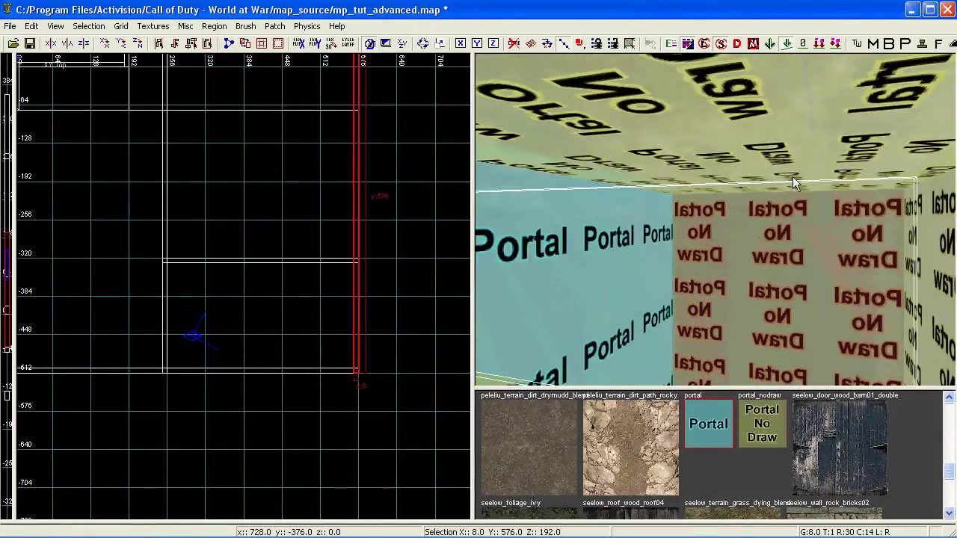
right_drag(909, 243, 687, 311)
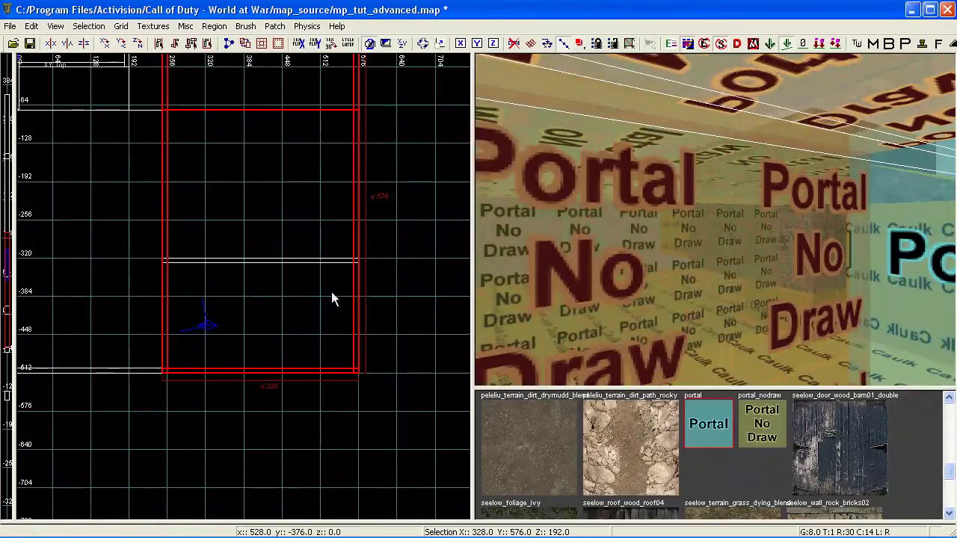
scroll(169, 257, up, 3)
middle_click(159, 279)
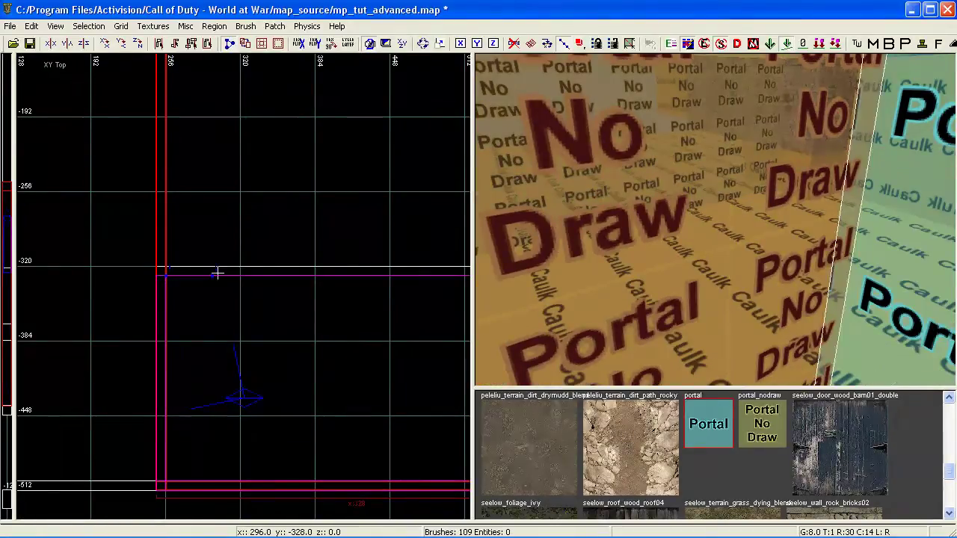
key(shift+Return)
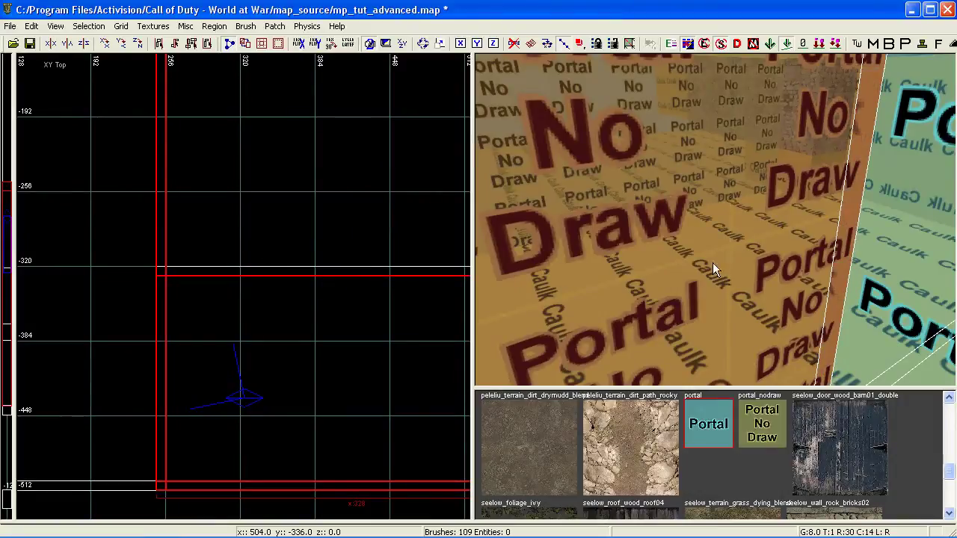
right_drag(713, 263, 695, 243)
key(Escape)
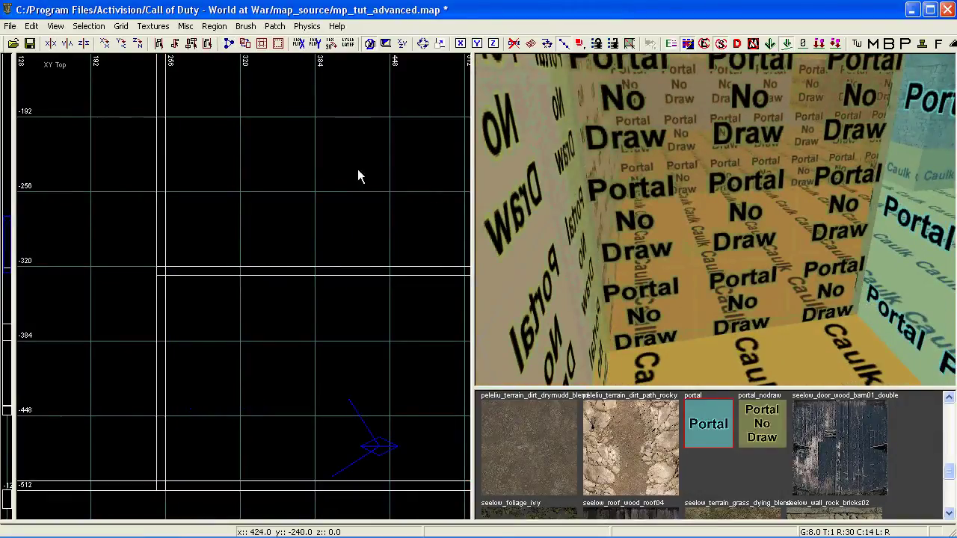
Save the map and switch to the Launcher to run it in the game
click(30, 43)
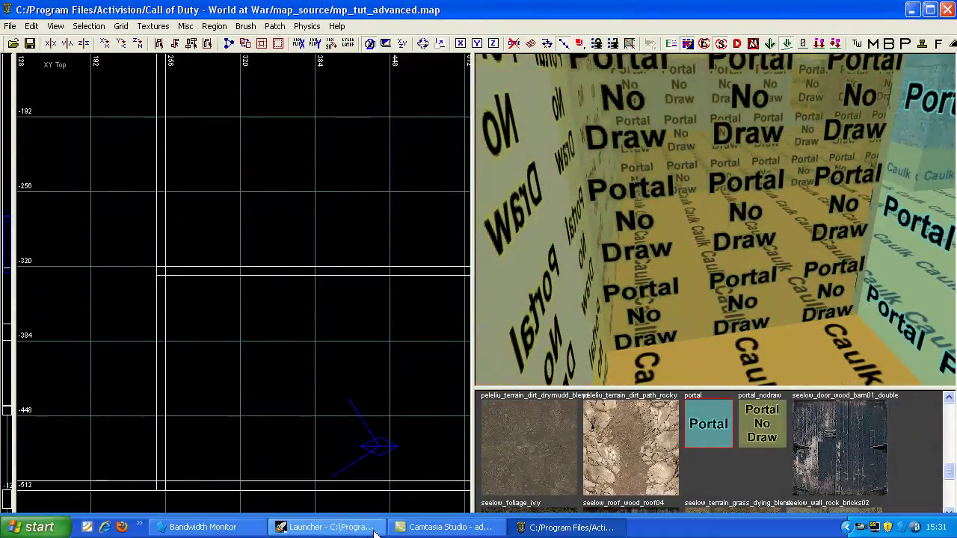
click(330, 527)
click(229, 305)
click(696, 282)
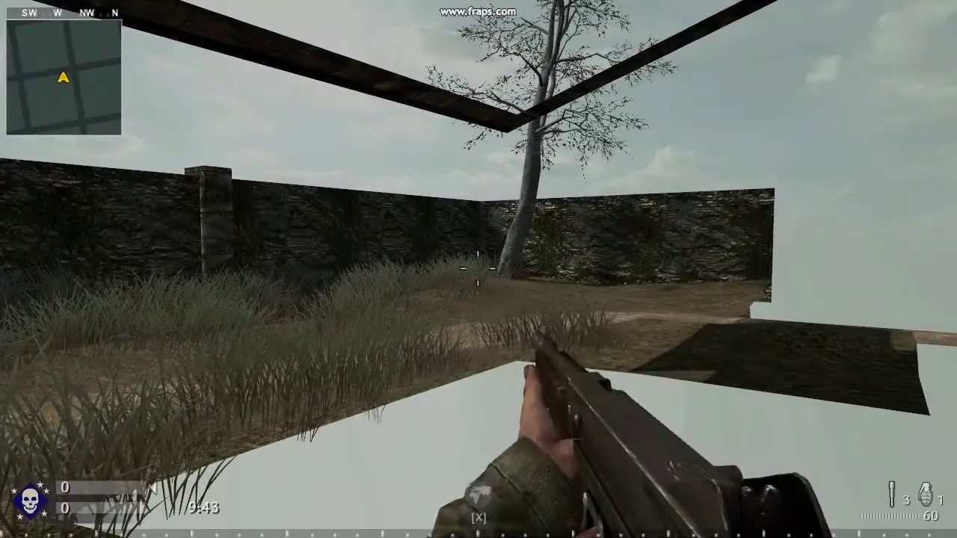
key(w)
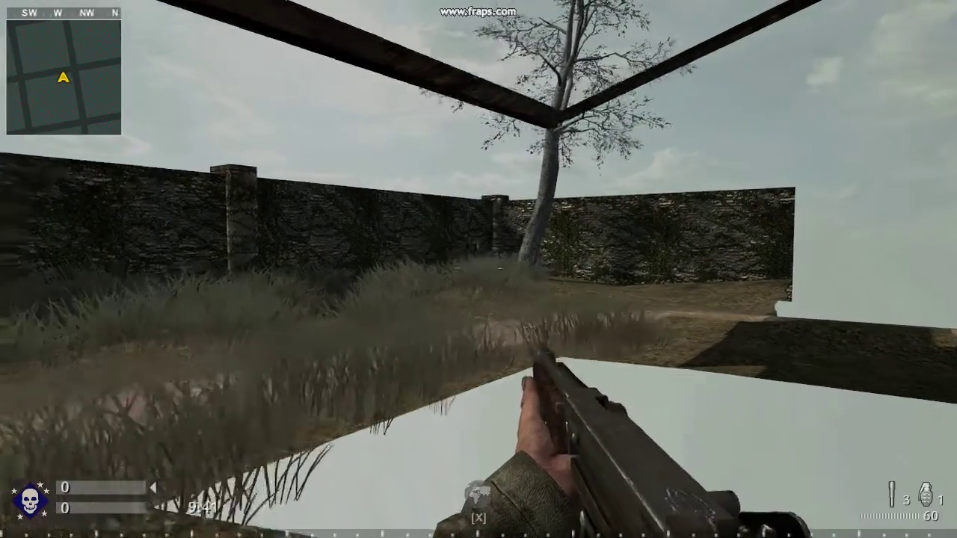
key(w)
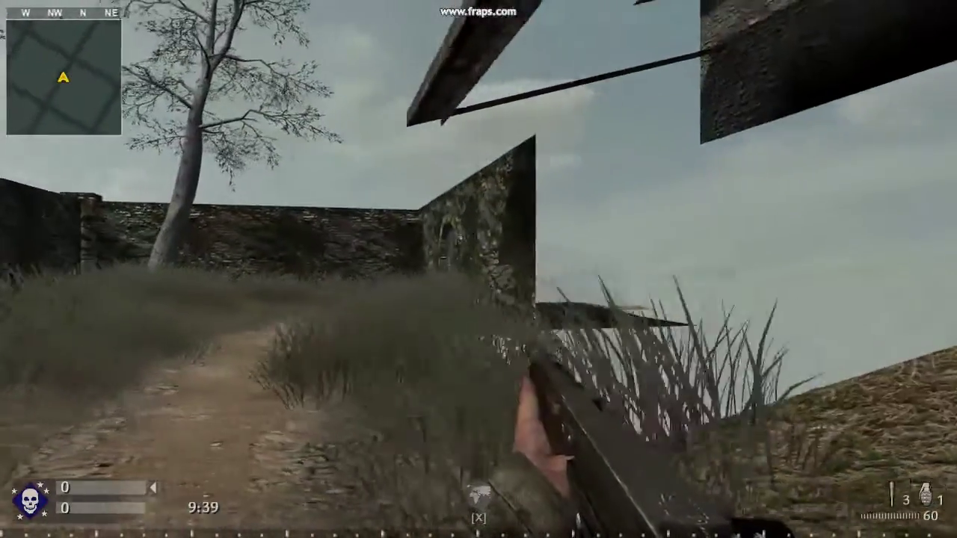
key(w)
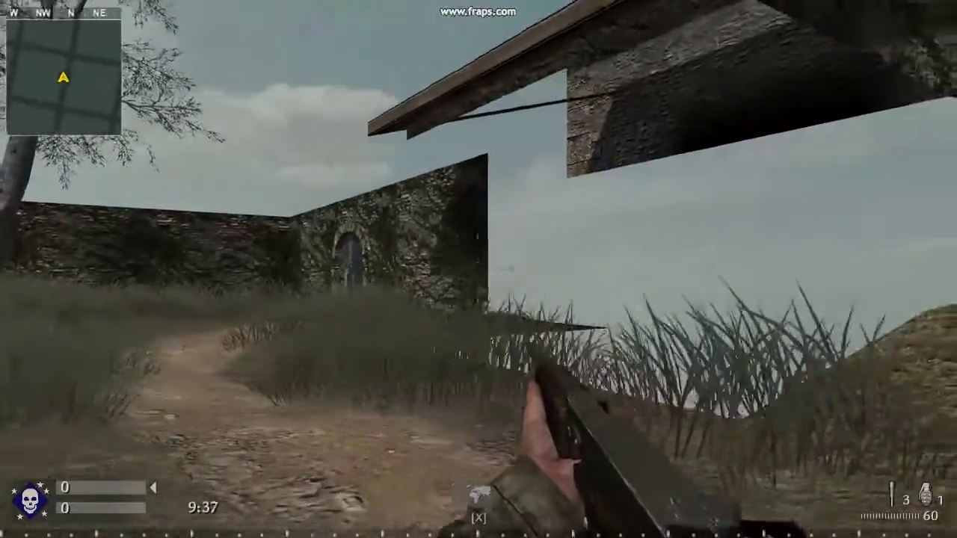
key(w)
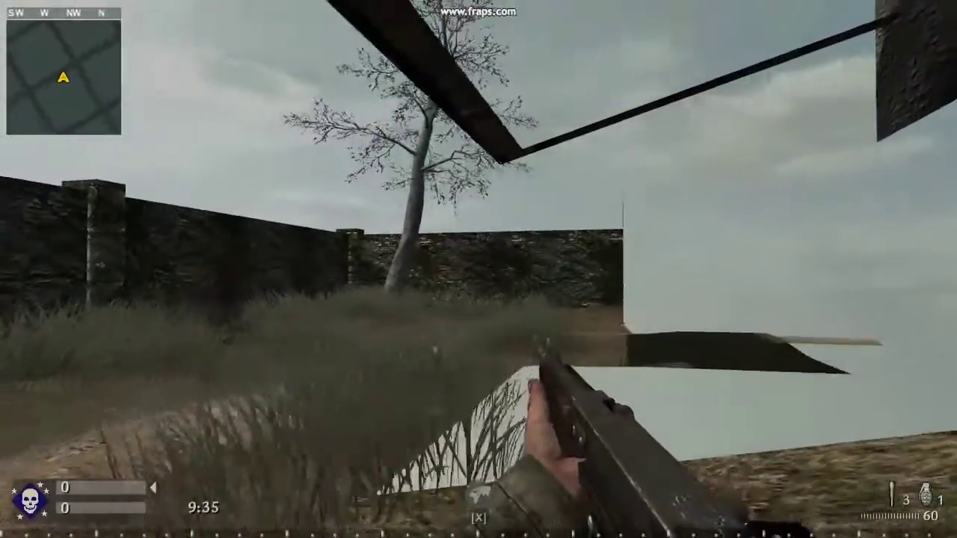
key(w)
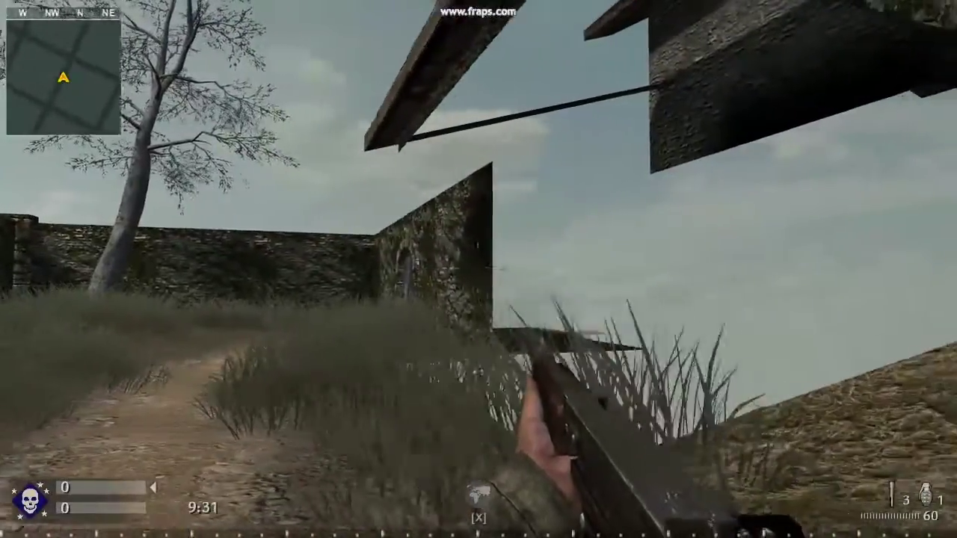
key(w)
key(w)
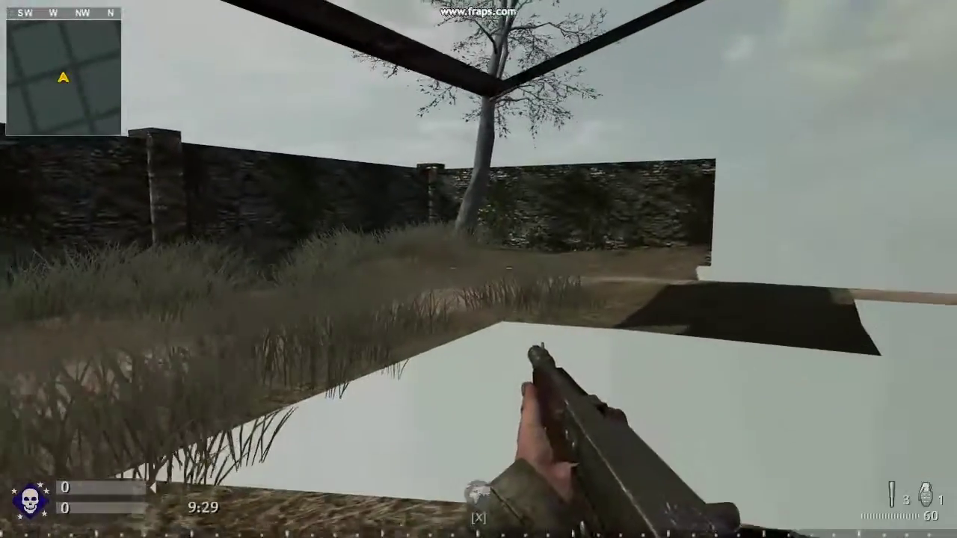
key(a)
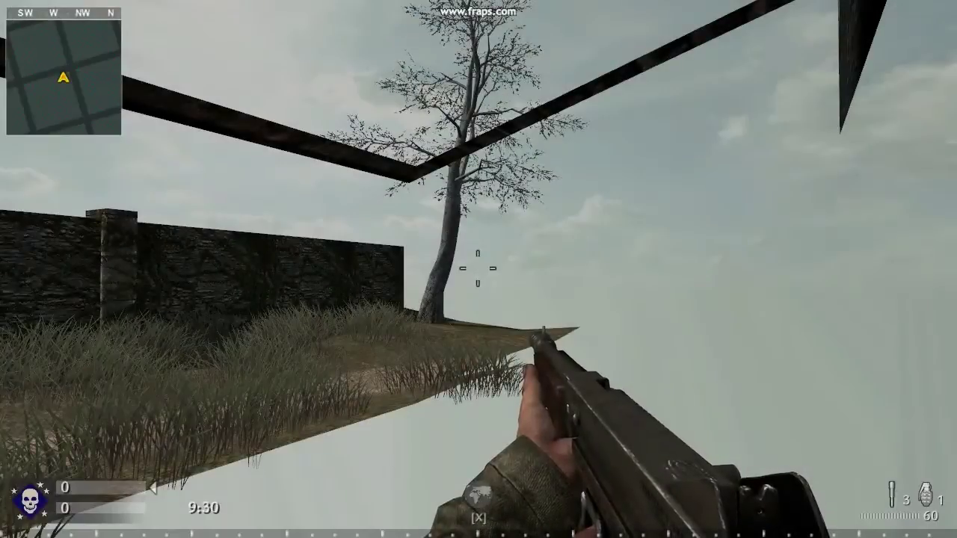
key(w)
key(w)
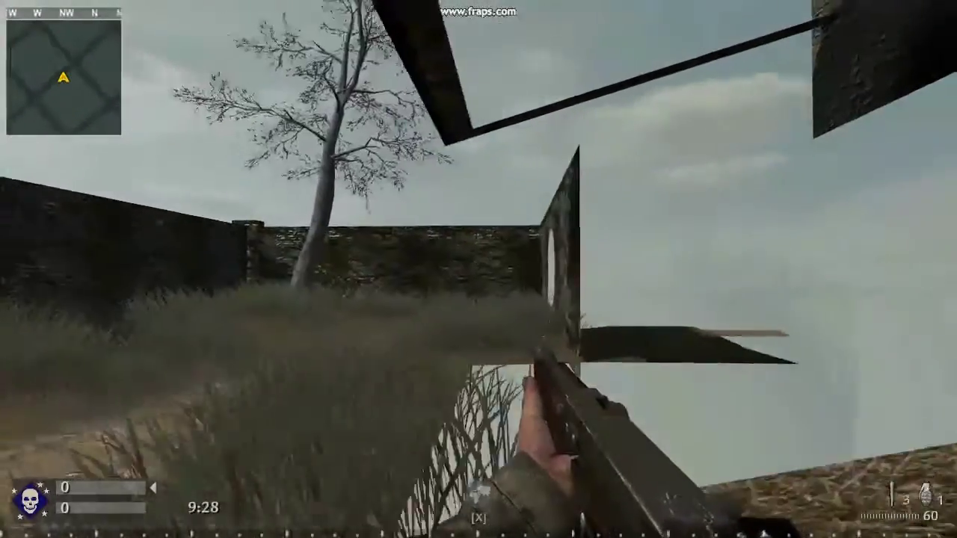
key(w)
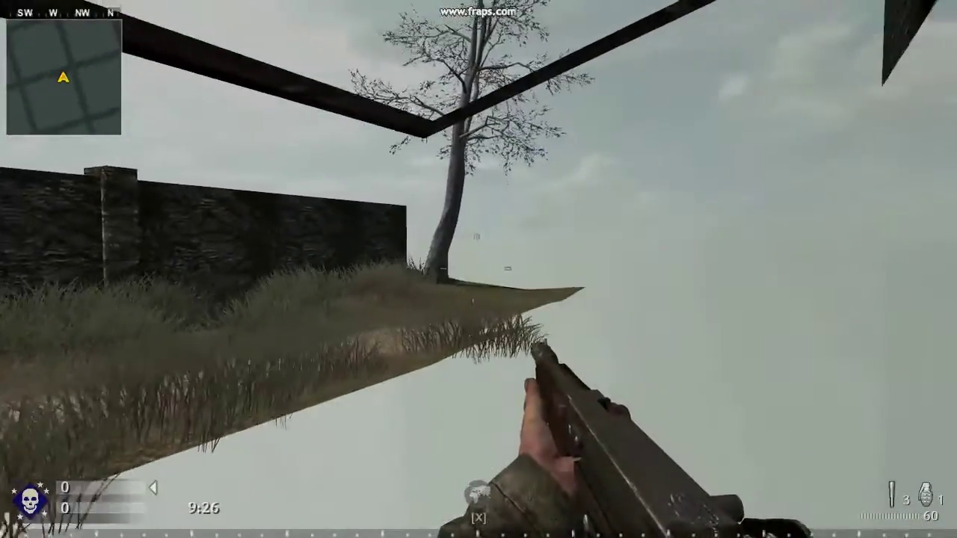
key(s)
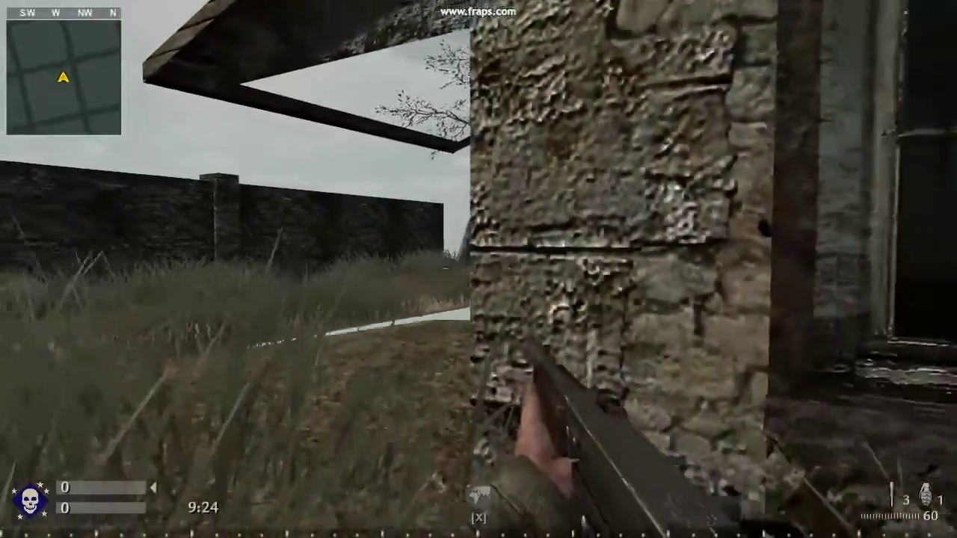
key(a)
key(w)
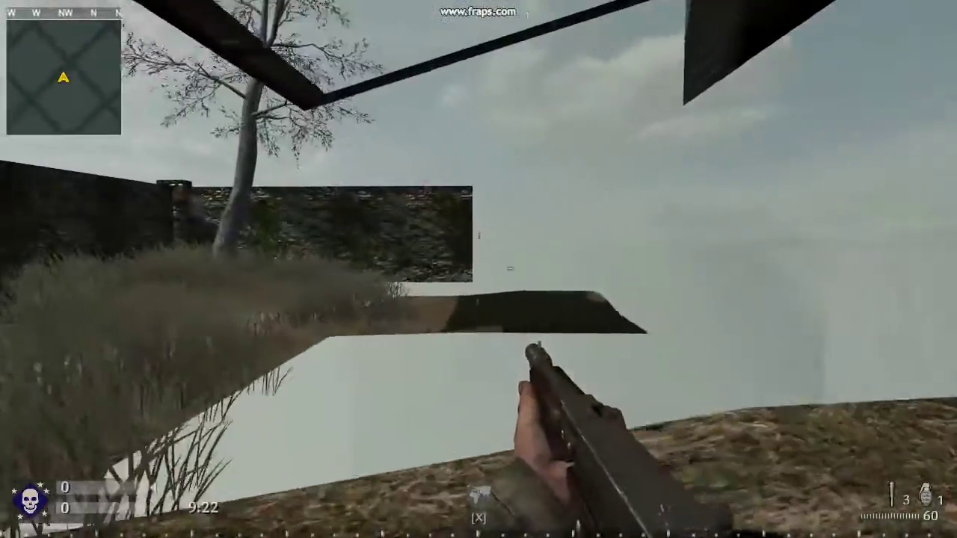
key(a)
key(w)
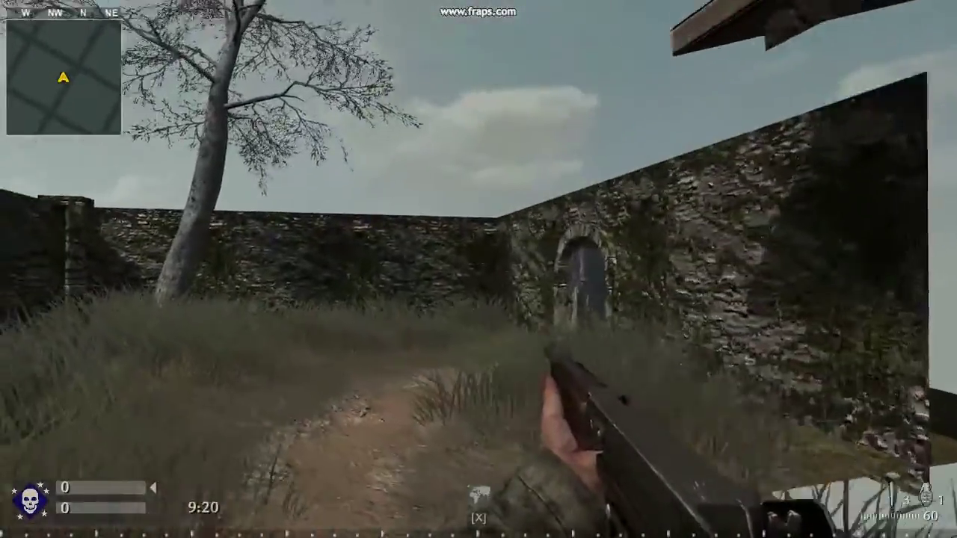
key(s)
key(s)
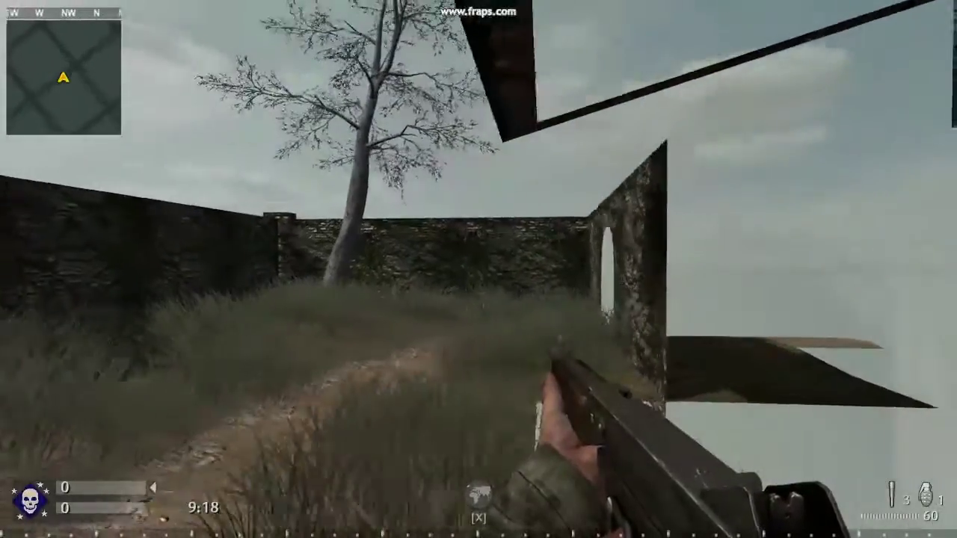
key(d)
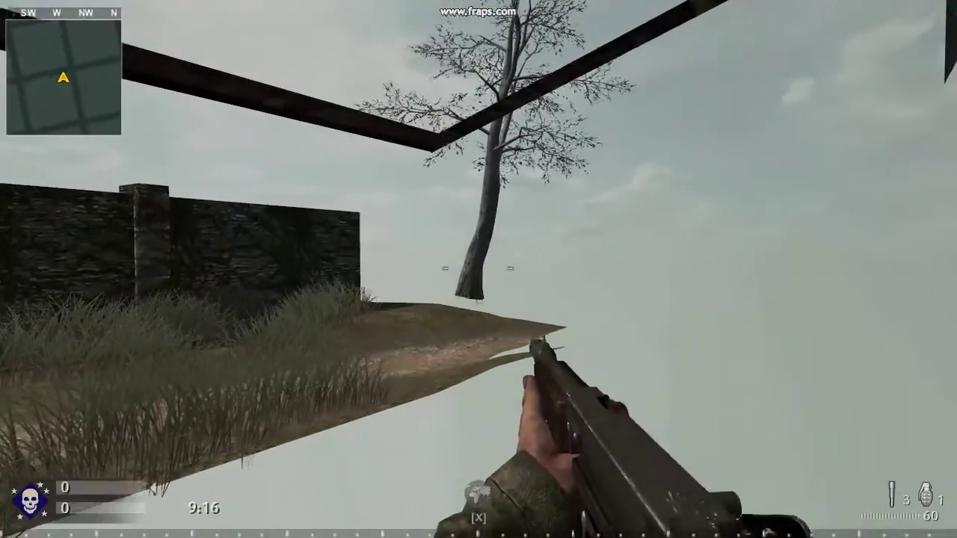
key(a)
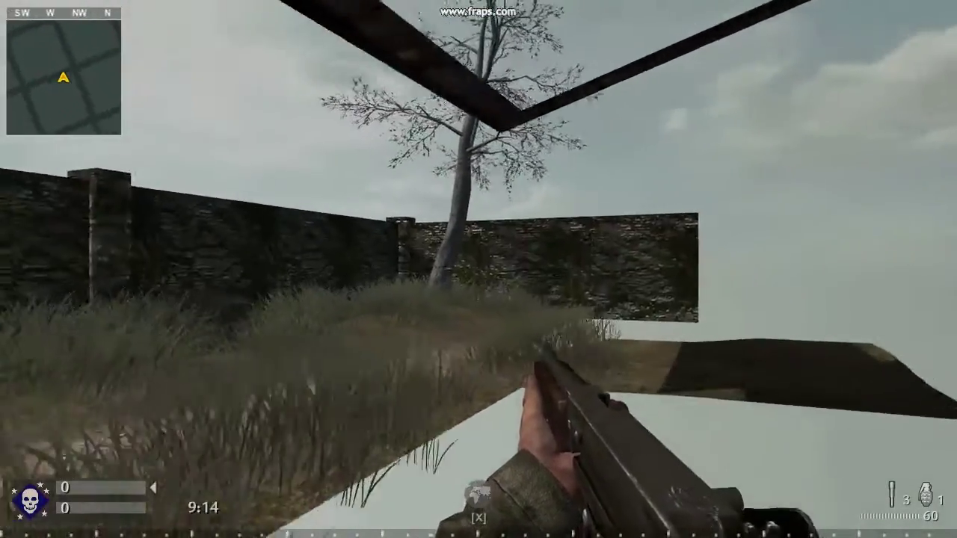
key(s)
key(d)
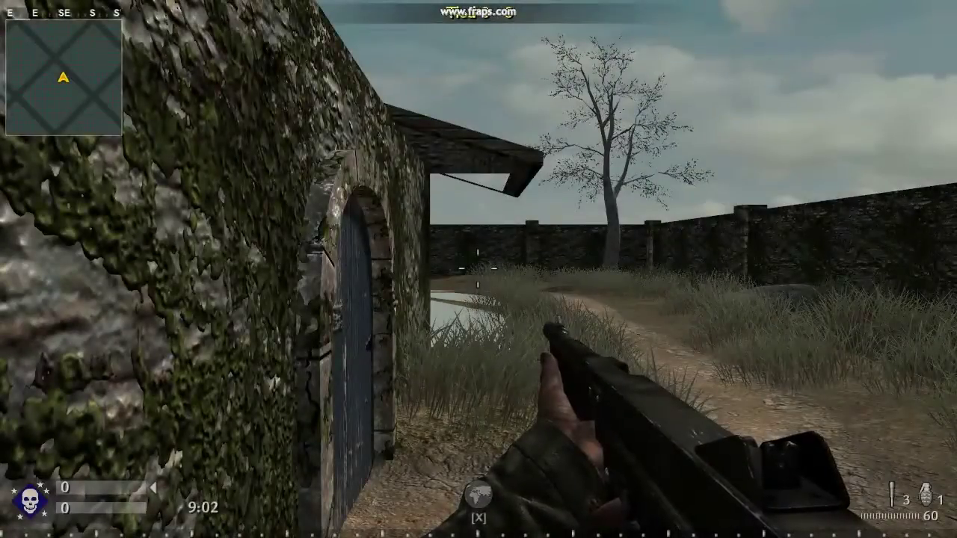
key(w)
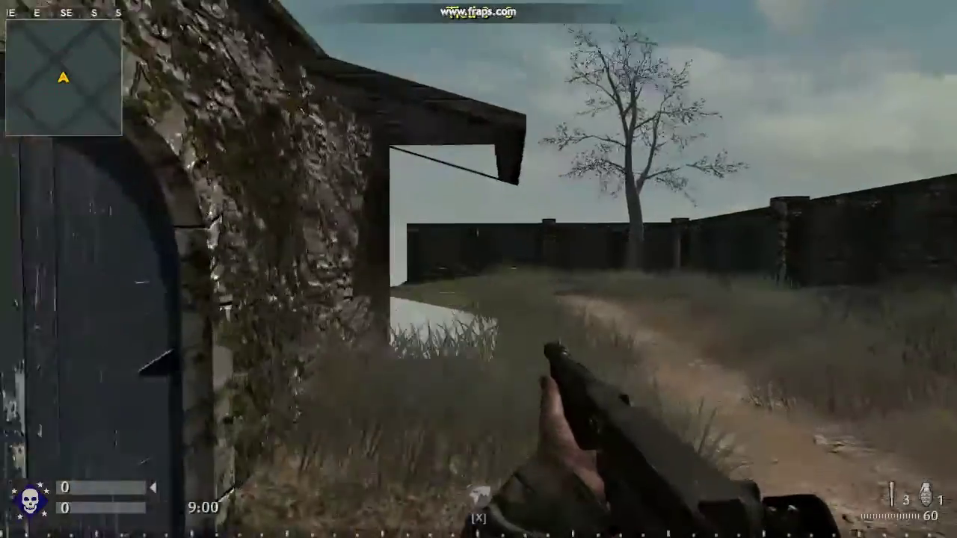
key(w)
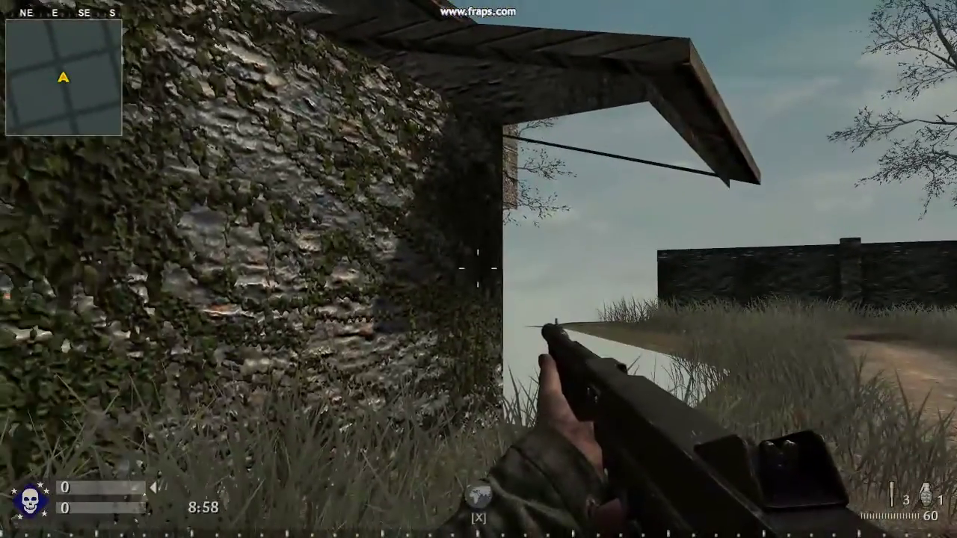
key(d)
key(a)
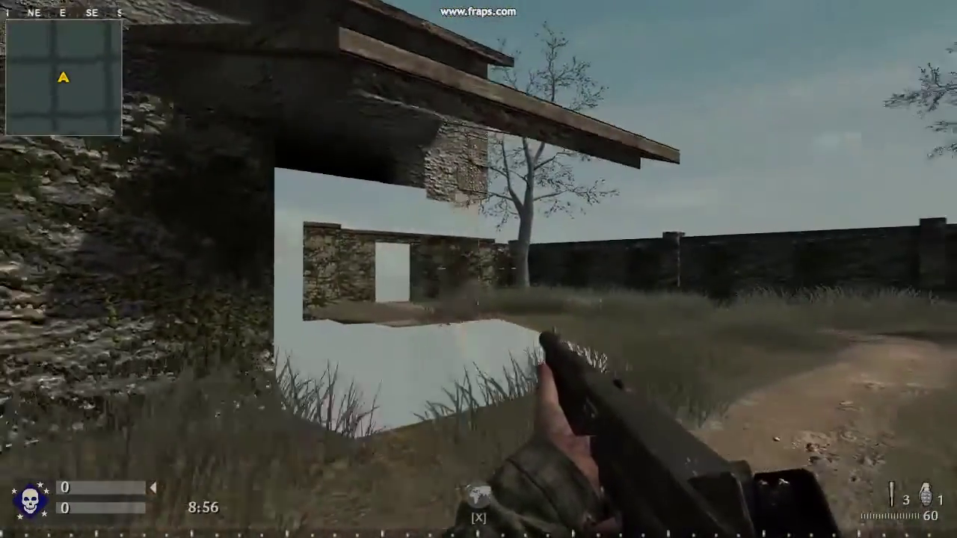
key(d)
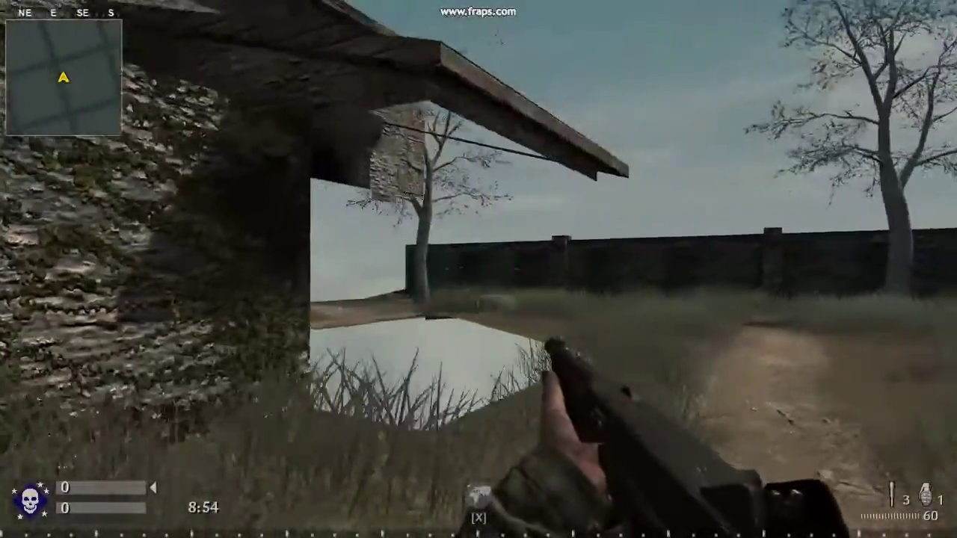
key(w)
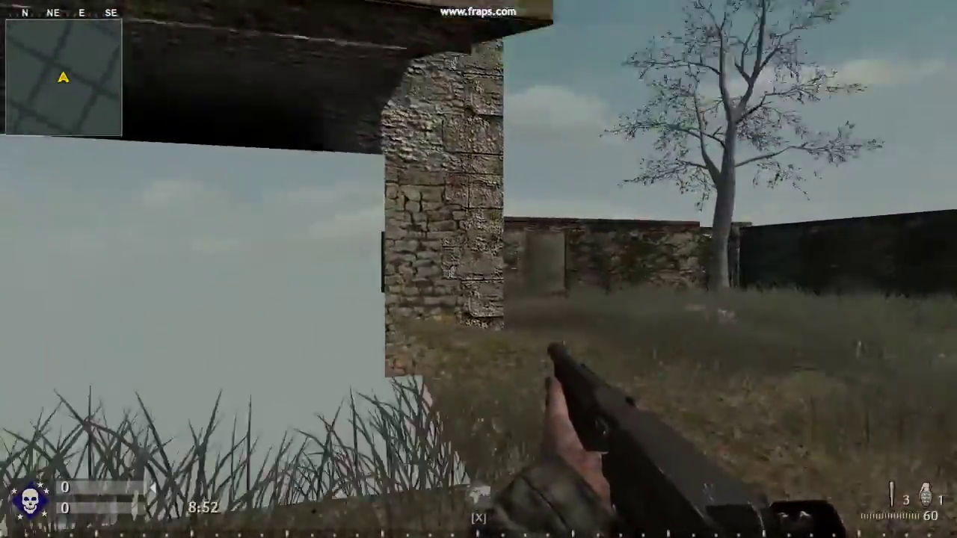
key(d)
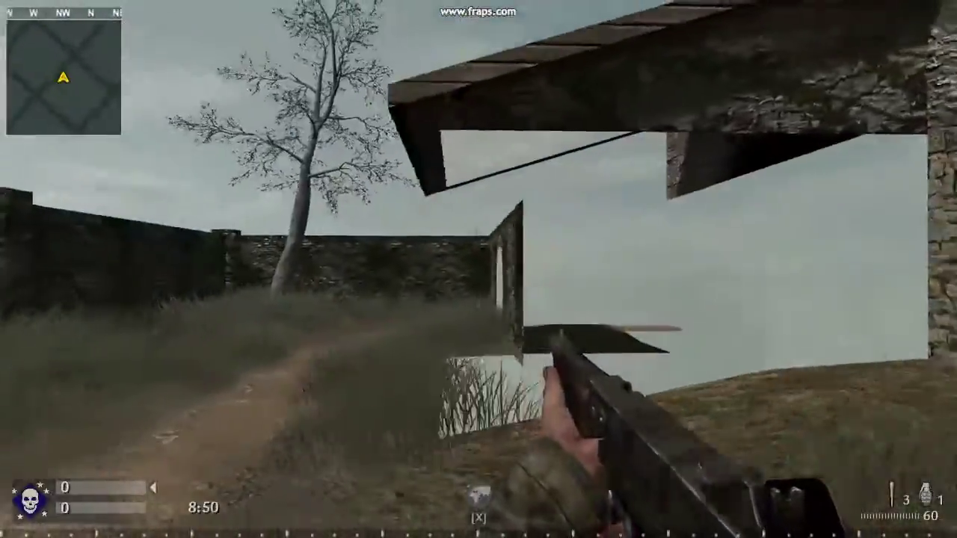
Walk around and inside the buildings in game, checking from several sides which geometry the portals cull
key(w)
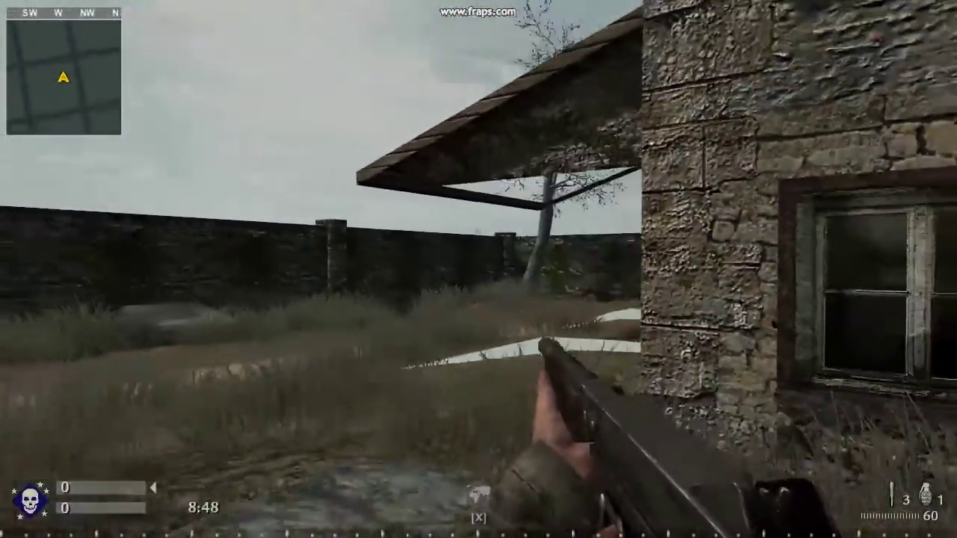
key(w)
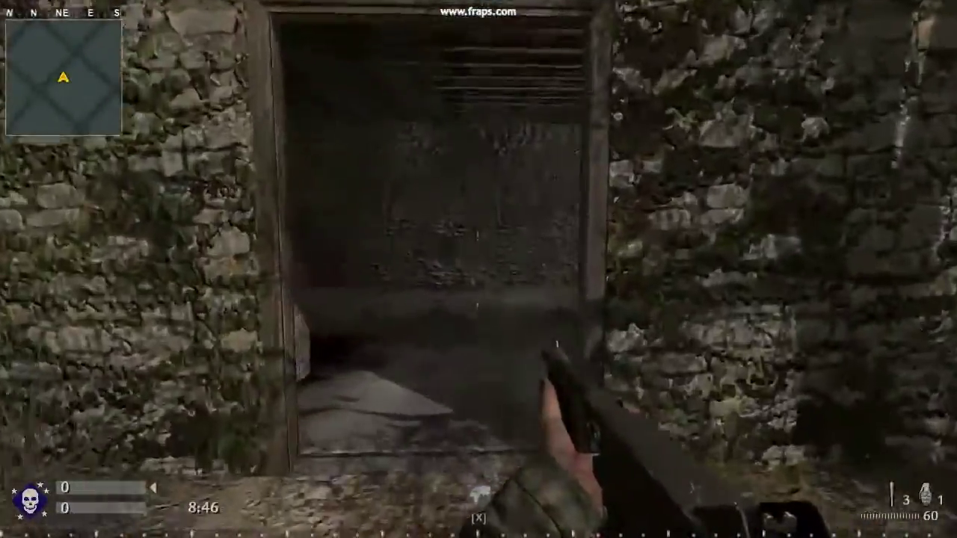
key(w)
key(d)
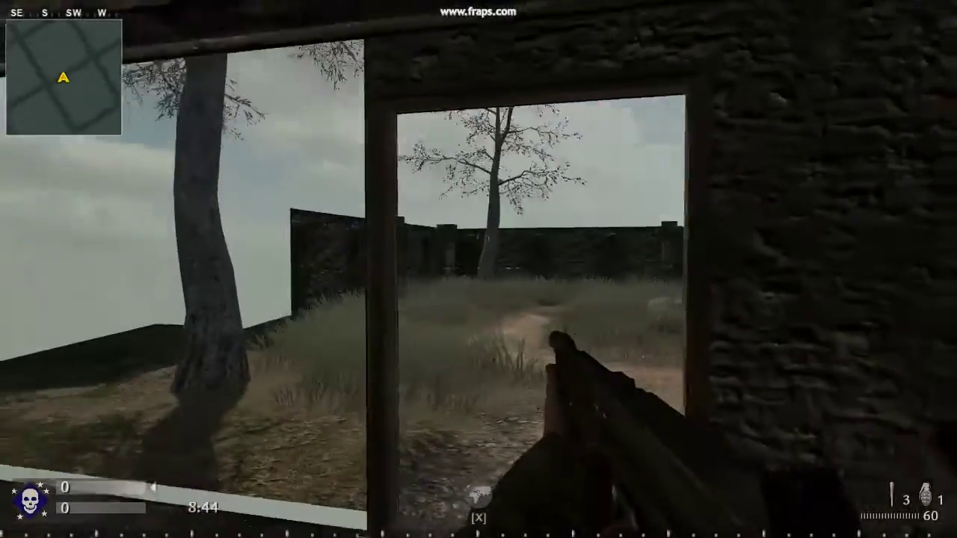
key(w)
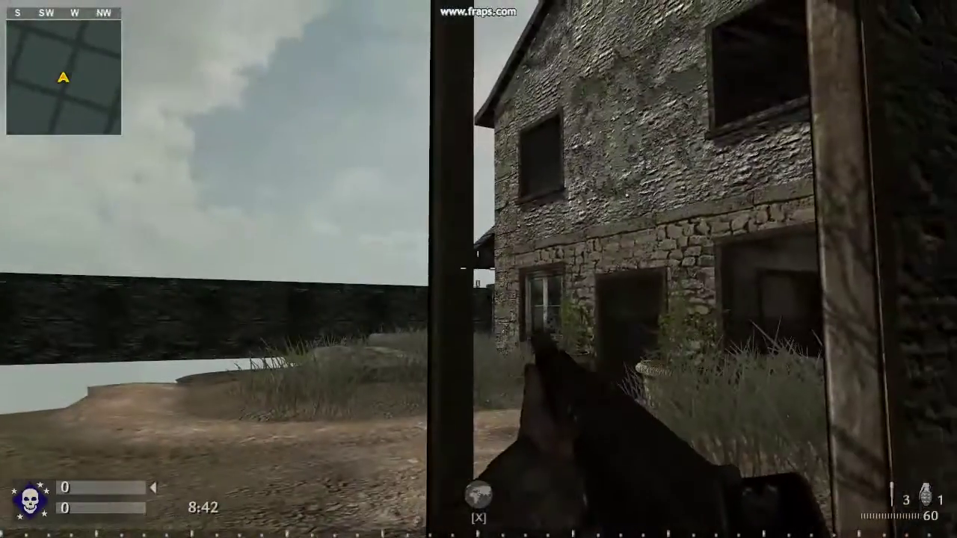
key(a)
key(s)
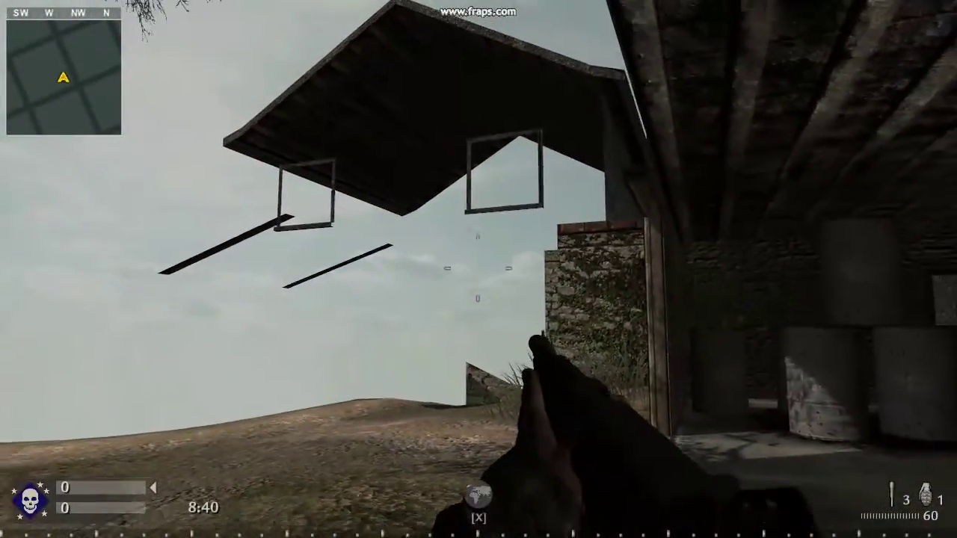
key(w)
key(d)
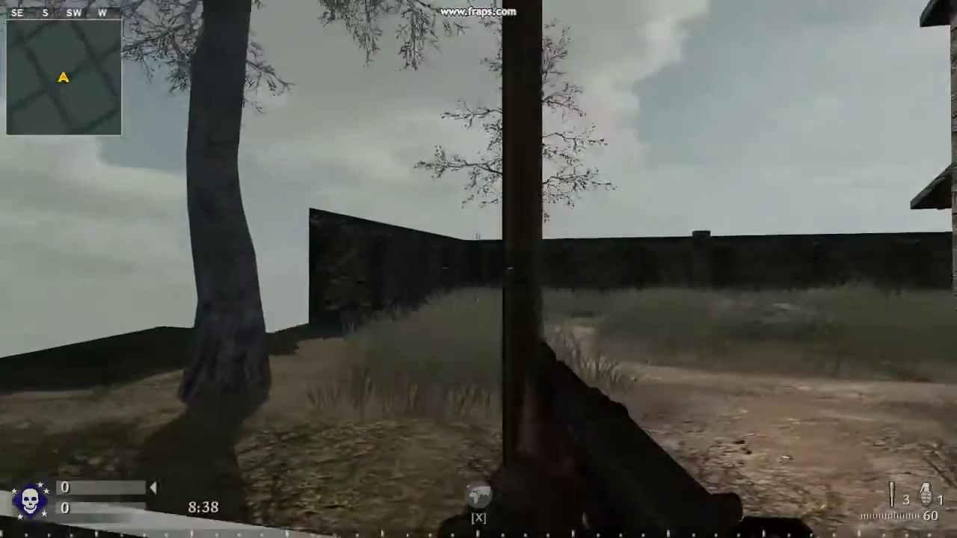
key(a)
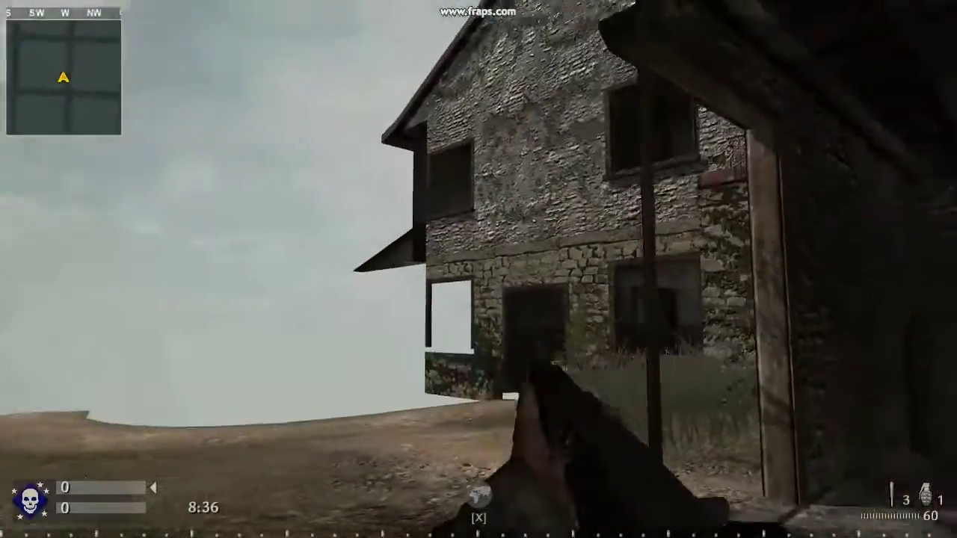
key(w)
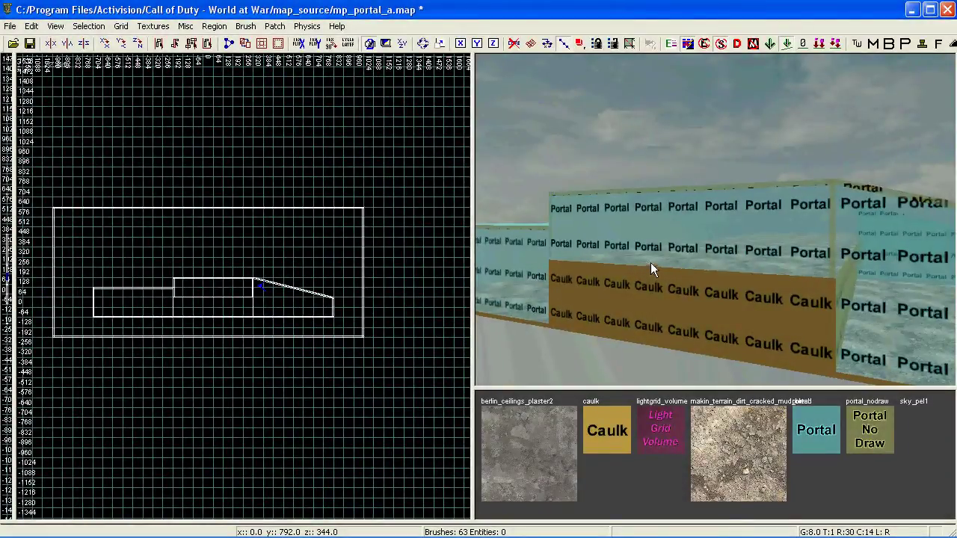
In mp_portal_a.map, examine the caulk block and the portal standing on it at y -192, selecting each in turn
right_drag(651, 263, 650, 264)
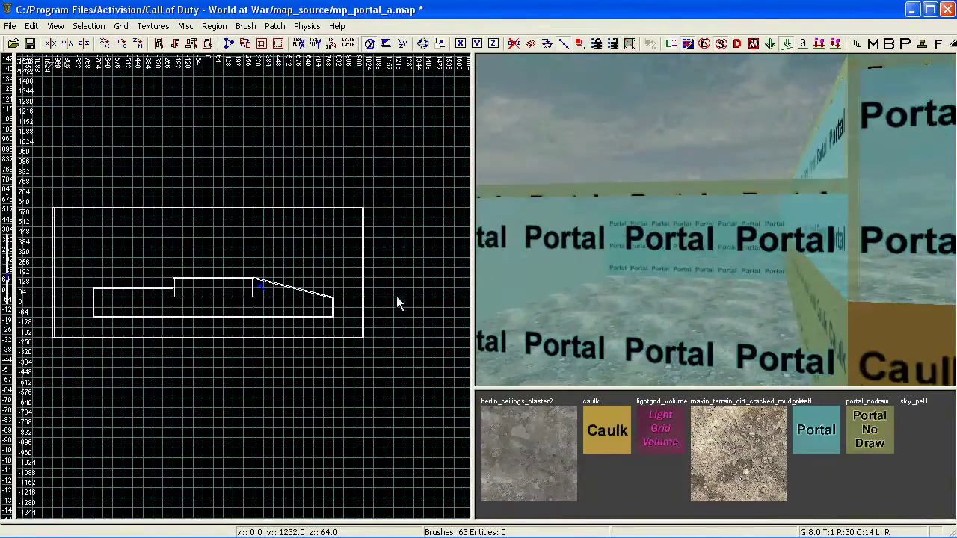
shift+click(590, 305)
scroll(145, 298, up, 4)
right_drag(606, 292, 665, 316)
key(Escape)
shift+click(787, 341)
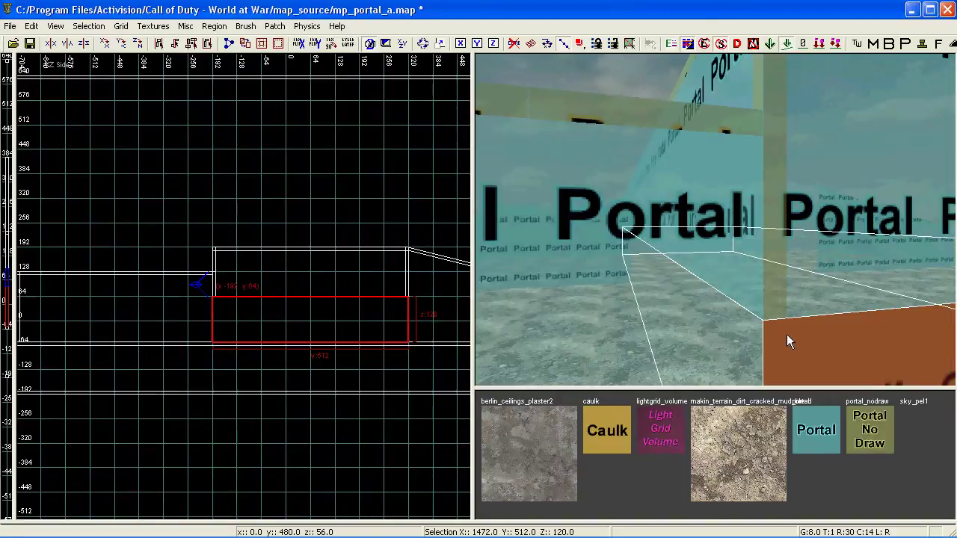
key(Escape)
shift+click(808, 256)
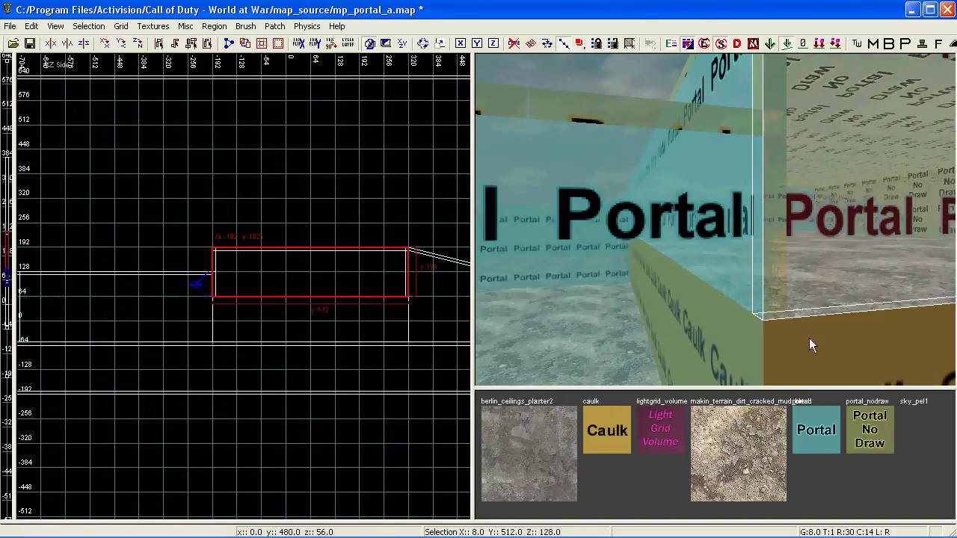
key(Escape)
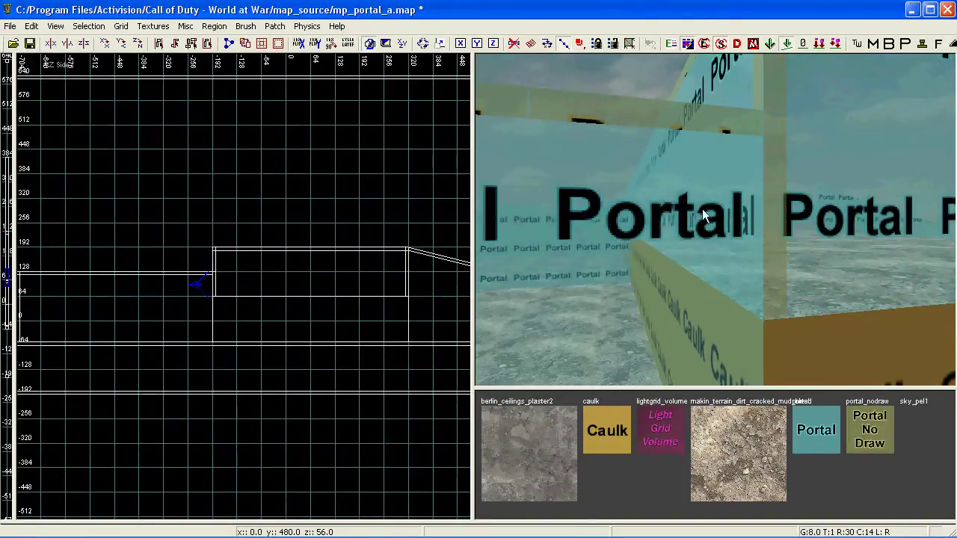
Examine how the lower section's dividing and roof portals meet the raised portal at y -192, selecting them singly and together
shift+click(613, 198)
scroll(196, 275, up, 4)
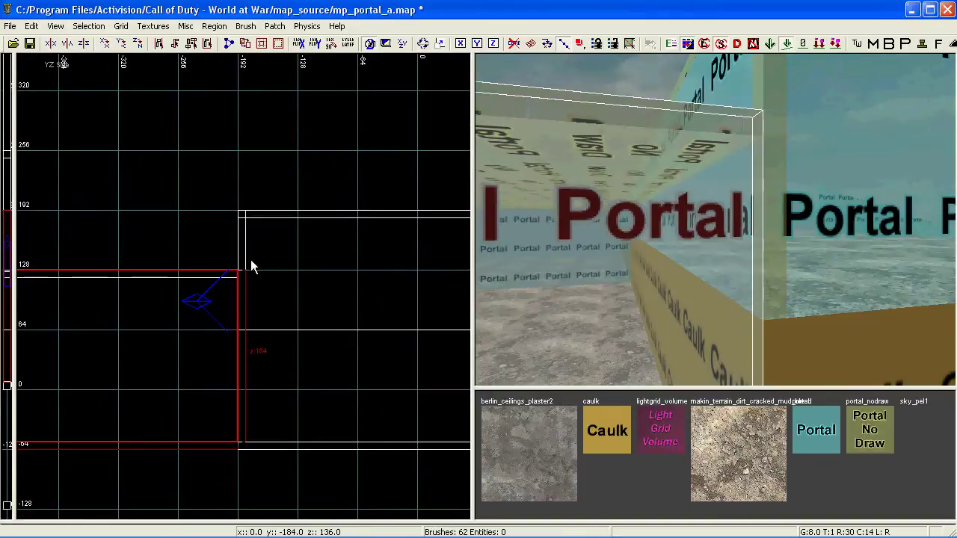
ctrl+right_drag(626, 257, 625, 256)
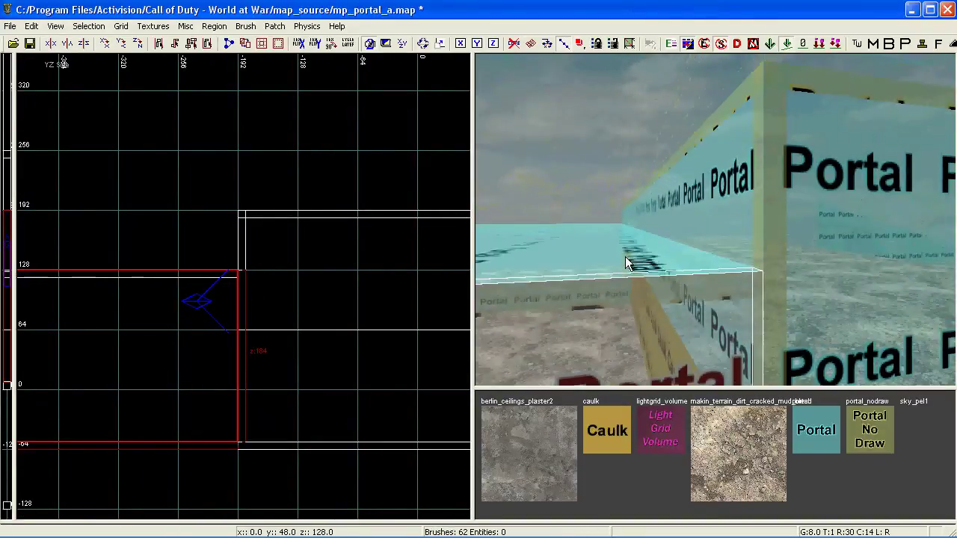
key(Escape)
shift+click(724, 217)
ctrl+right_drag(720, 230, 742, 255)
shift+click(744, 223)
shift+click(662, 311)
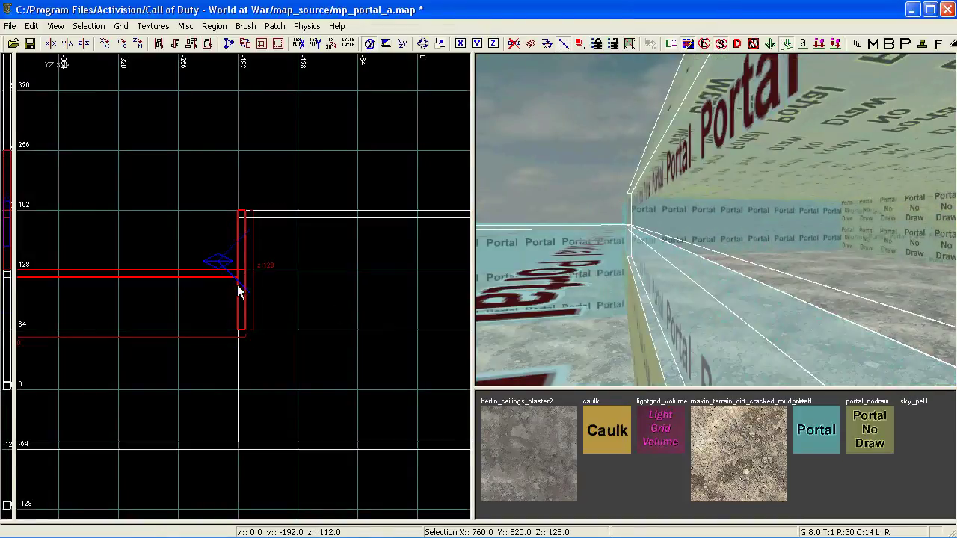
scroll(238, 288, up, 3)
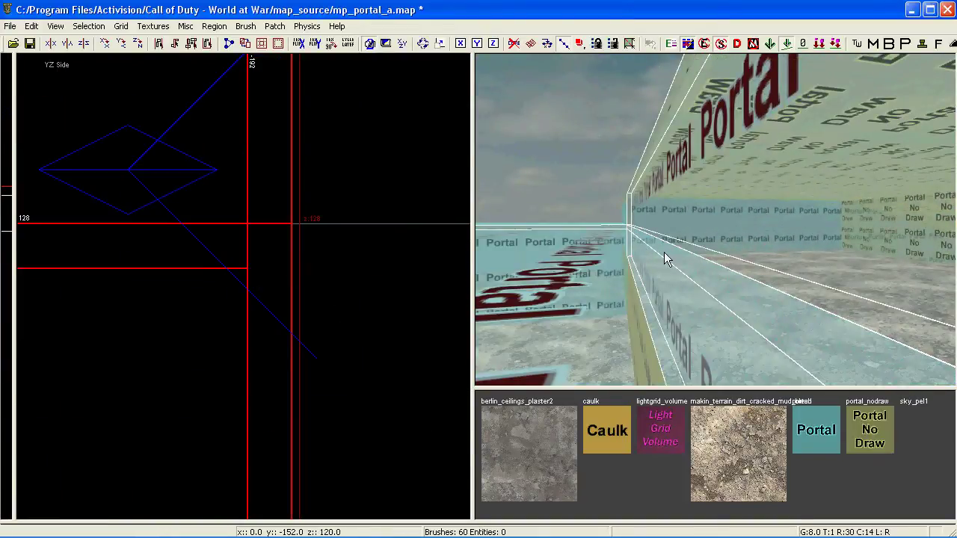
key(Escape)
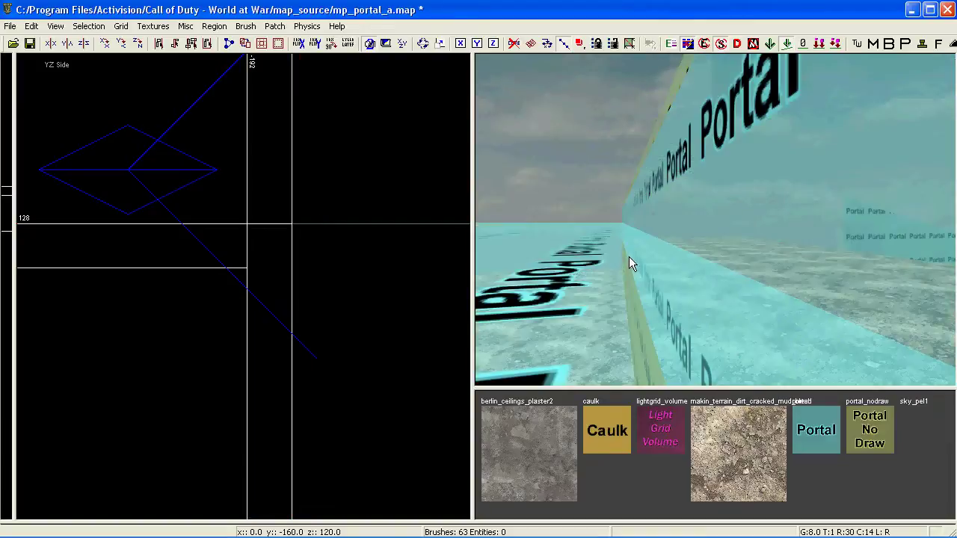
shift+click(588, 271)
key(Escape)
Try to lower the sloped side portal's upper corner at y 320 by 8 units, and compare it with the adjoining raised portals
mouse_move(654, 254)
right_down()
mouse_move(650, 238)
mouse_move(655, 246)
right_up()
scroll(207, 324, down, 10)
right_drag(282, 322, 289, 325)
scroll(290, 336, up, 3)
shift+click(734, 296)
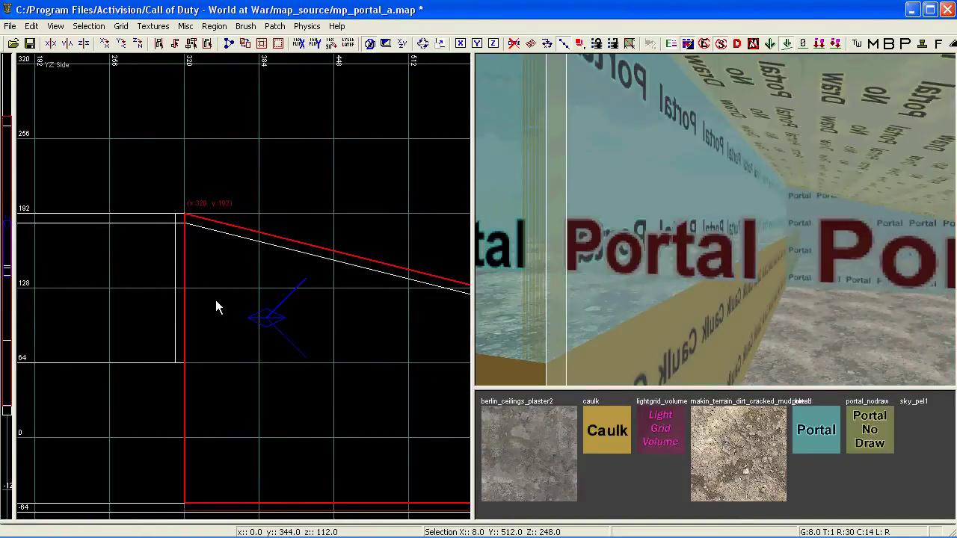
mouse_move(187, 219)
mouse_down()
mouse_move(190, 360)
mouse_move(197, 265)
mouse_up()
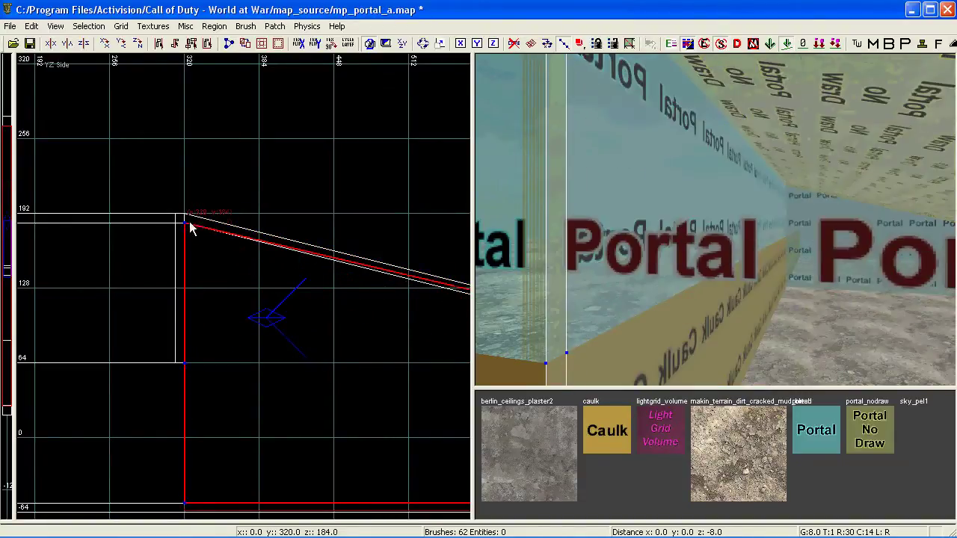
right_drag(549, 234, 547, 234)
shift+click(548, 234)
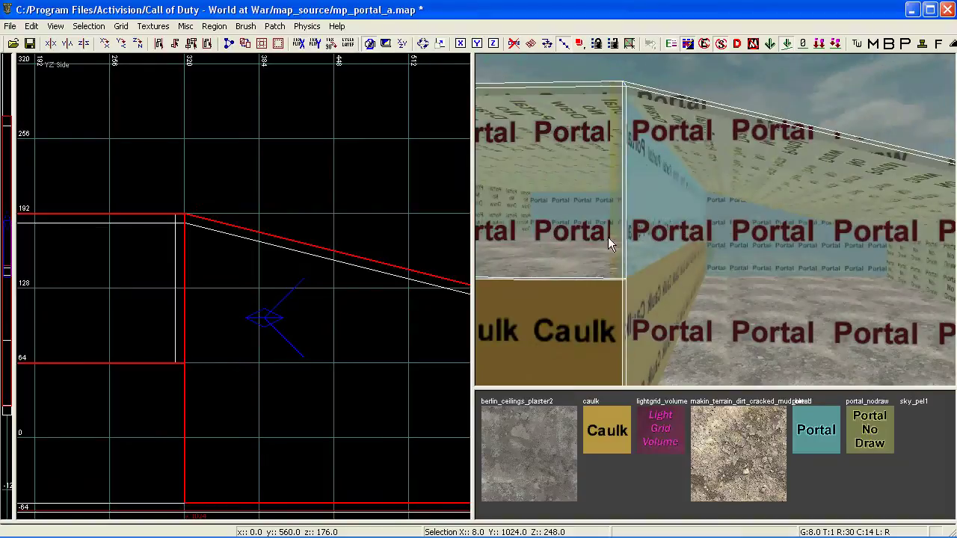
key(Escape)
right_drag(663, 258, 664, 255)
scroll(193, 277, down, 7)
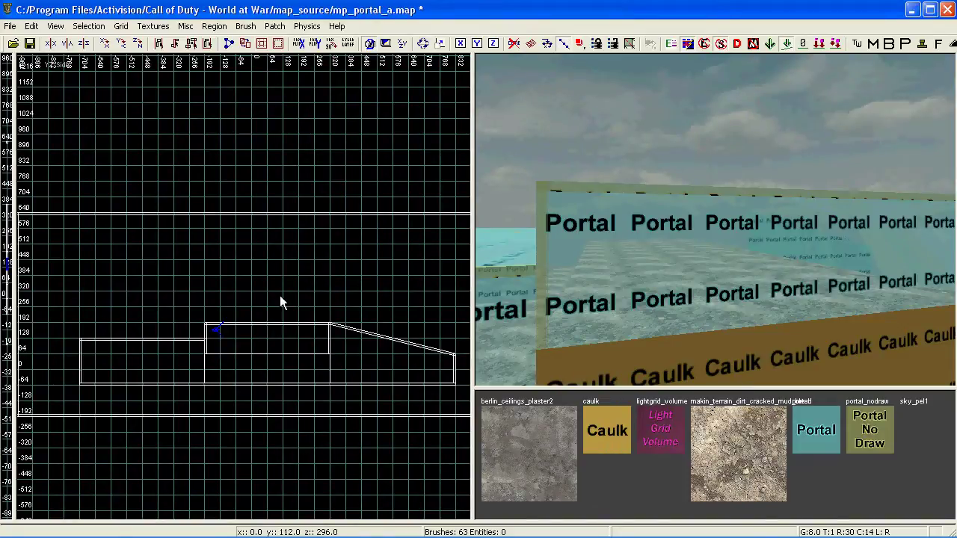
Hide the portal_level layer and show the portal_complex layer in the map
key(l)
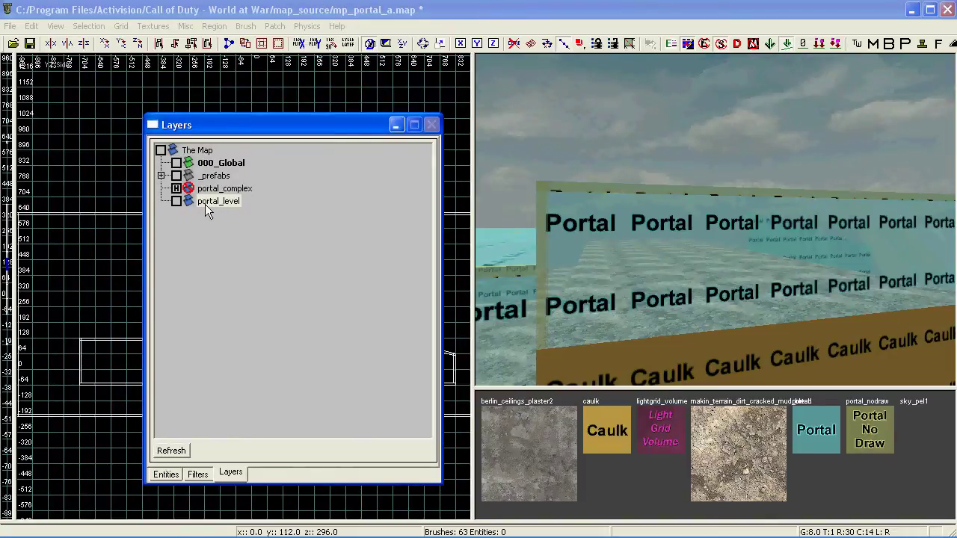
click(177, 202)
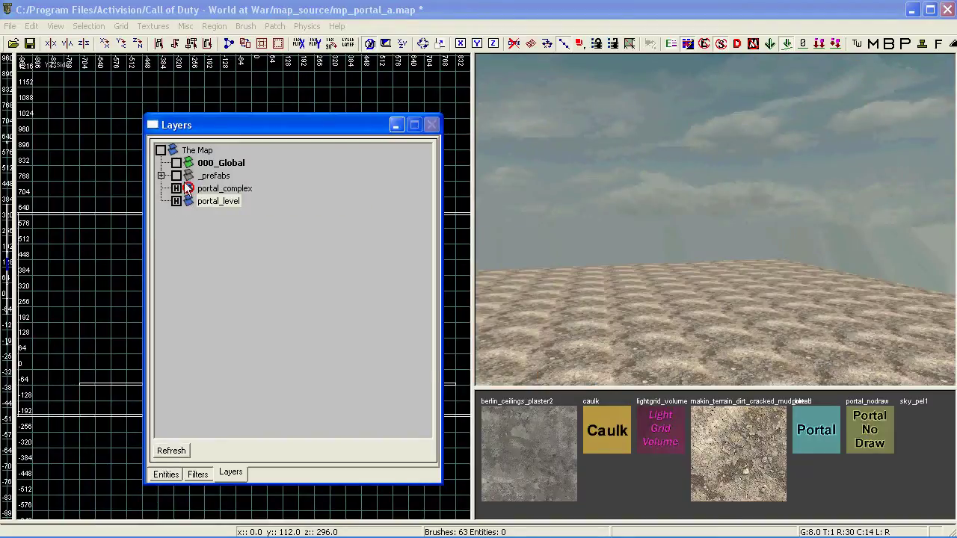
click(177, 188)
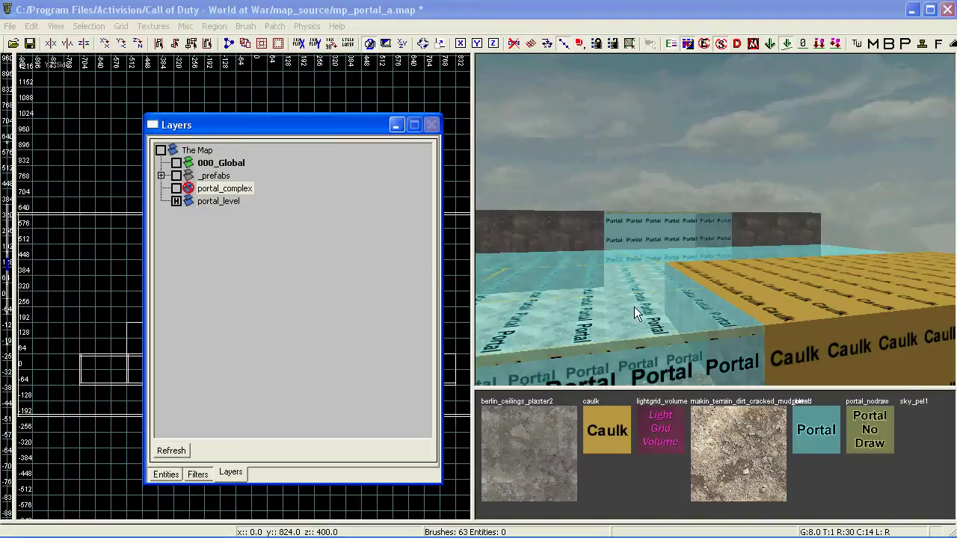
click(696, 290)
right_drag(696, 290, 691, 282)
scroll(325, 329, down, 5)
scroll(264, 301, up, 4)
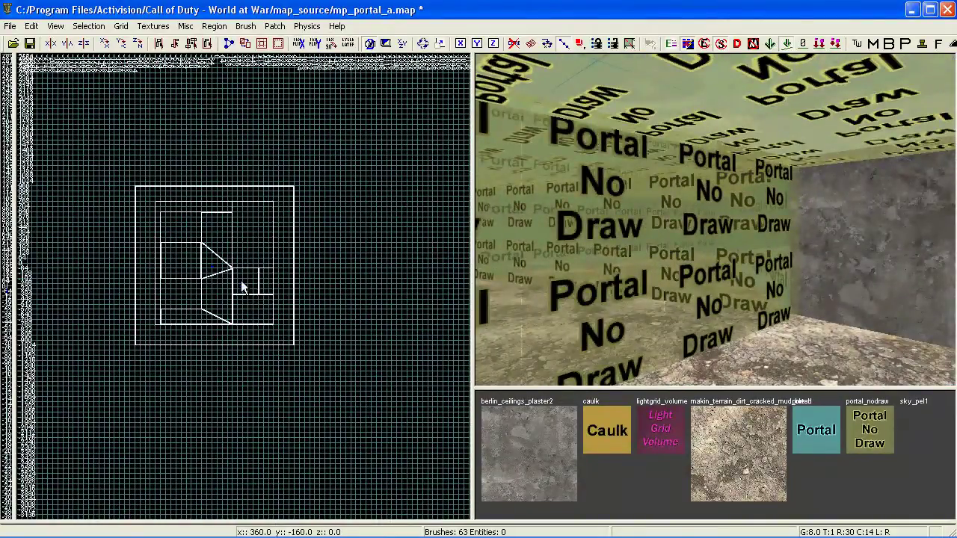
Examine the complex layout's portals around the caulk block and the raised portal between the two plaster walls
right_drag(622, 257, 692, 276)
shift+click(644, 252)
scroll(300, 318, up, 3)
scroll(656, 303, up, 1)
key(Escape)
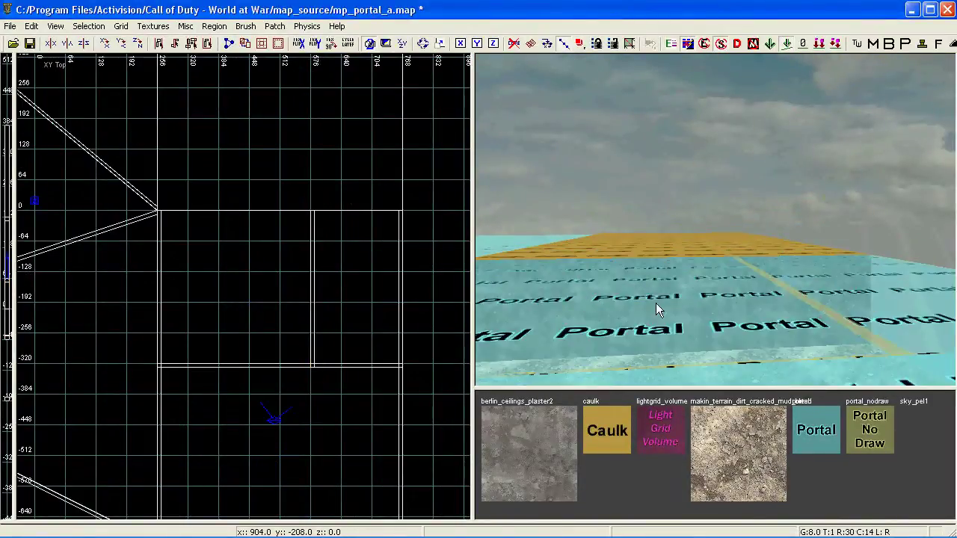
right_drag(653, 302, 651, 297)
shift+click(662, 233)
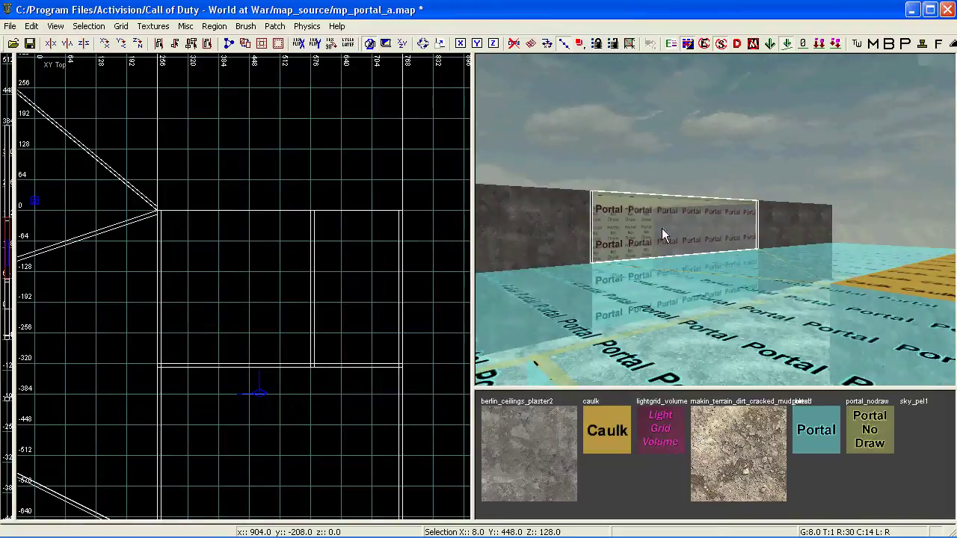
key(Escape)
Show the vertices of the diagonal dividing portal and the adjoining roof portal, and compare their corners at x 256, y 0
right_drag(670, 263, 709, 261)
shift+click(709, 261)
scroll(290, 352, down, 4)
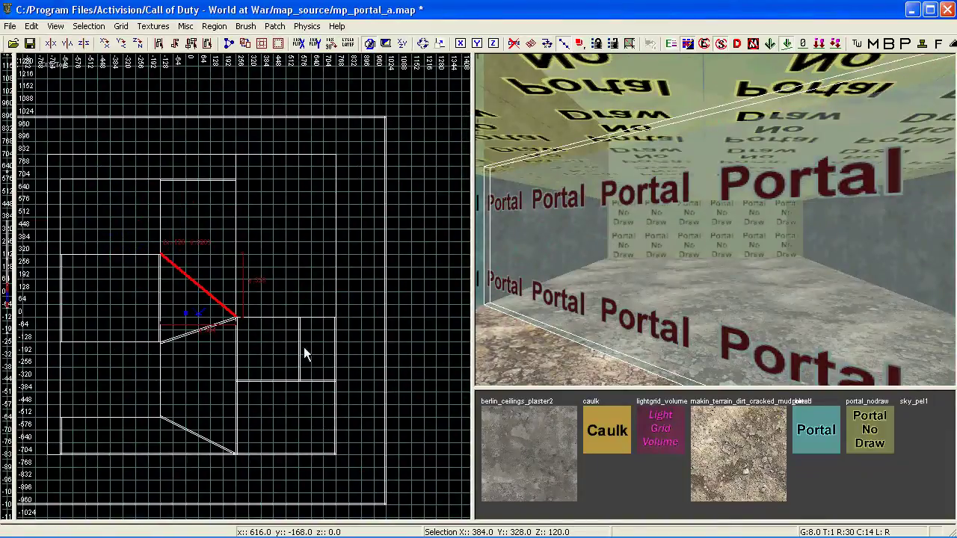
scroll(269, 285, up, 6)
scroll(225, 283, down, 2)
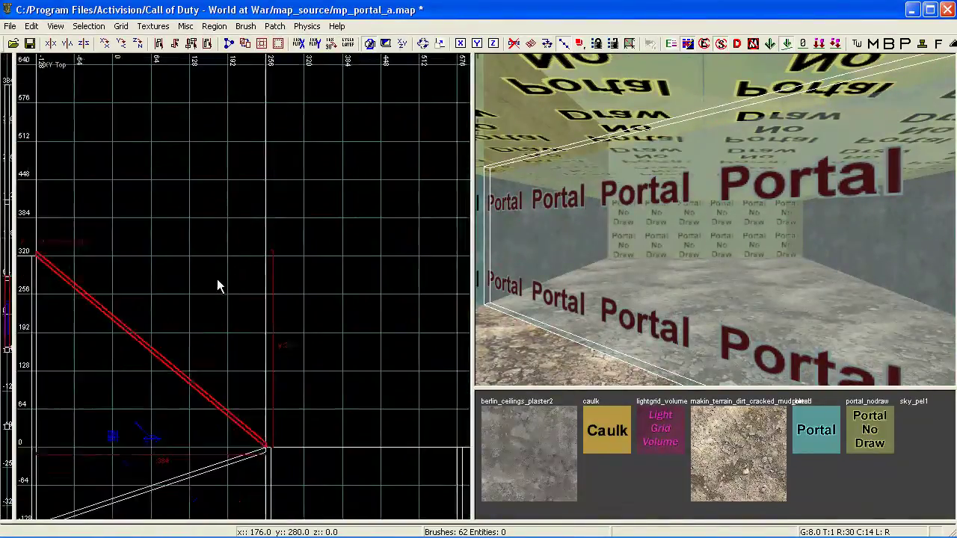
scroll(217, 284, down, 2)
scroll(254, 390, up, 3)
key(v)
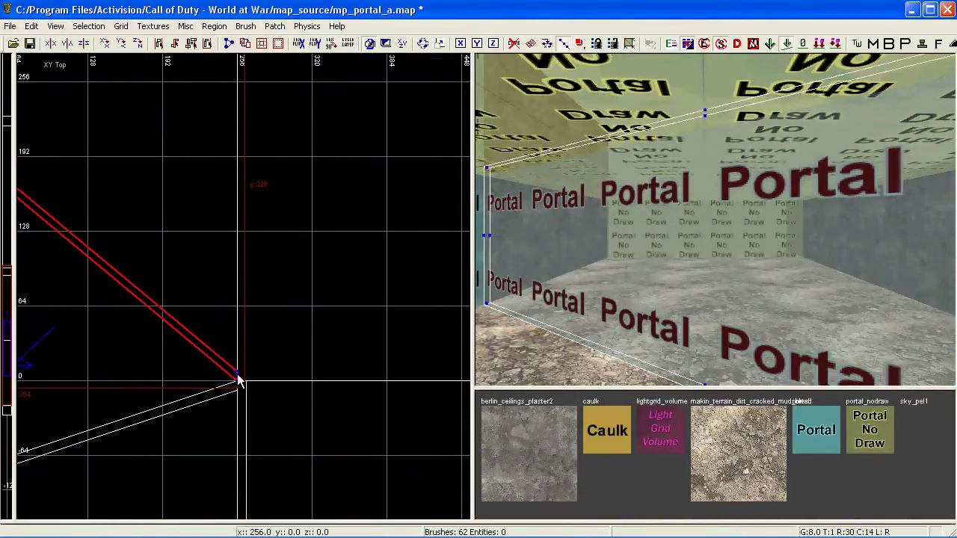
drag(242, 381, 238, 367)
right_drag(522, 342, 700, 317)
scroll(255, 367, up, 3)
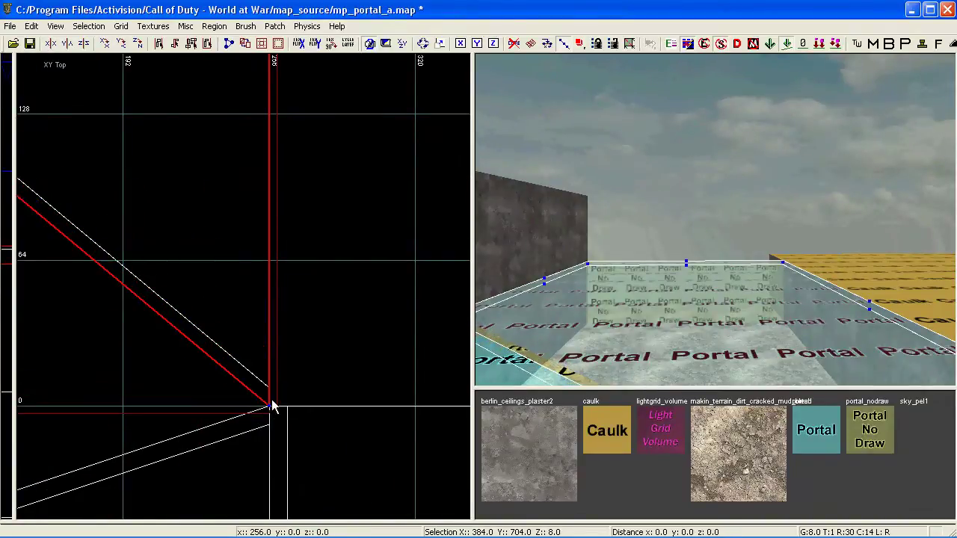
key(Escape)
Examine how the raised portal between the plaster walls lines up with the dividing portal beneath it
key(Up)
key(Left)
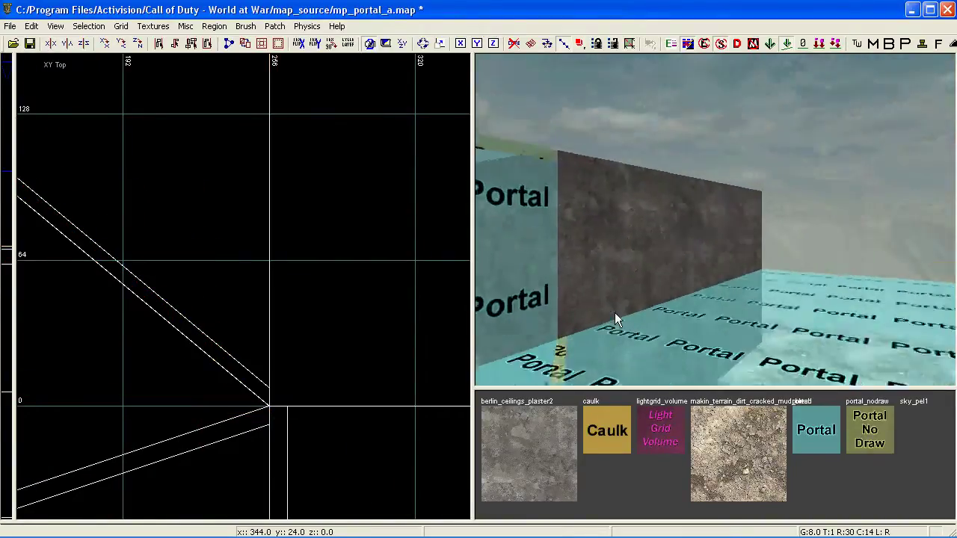
key(Up)
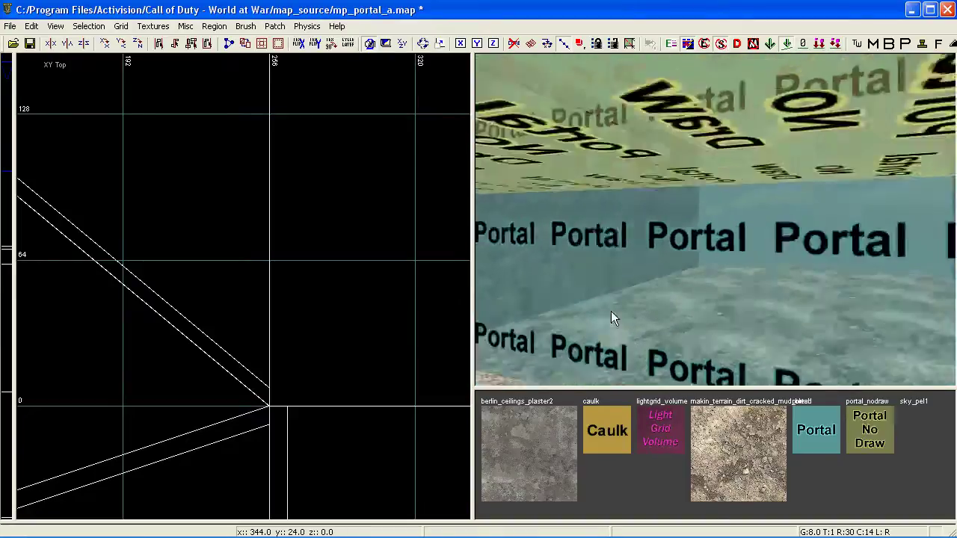
key(Up)
shift+click(638, 298)
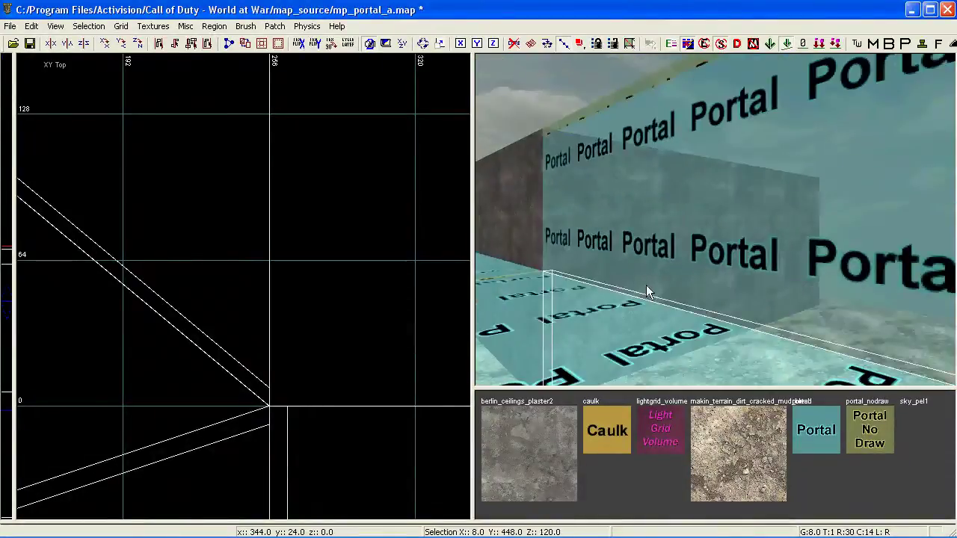
key(Escape)
key(Up)
key(Left)
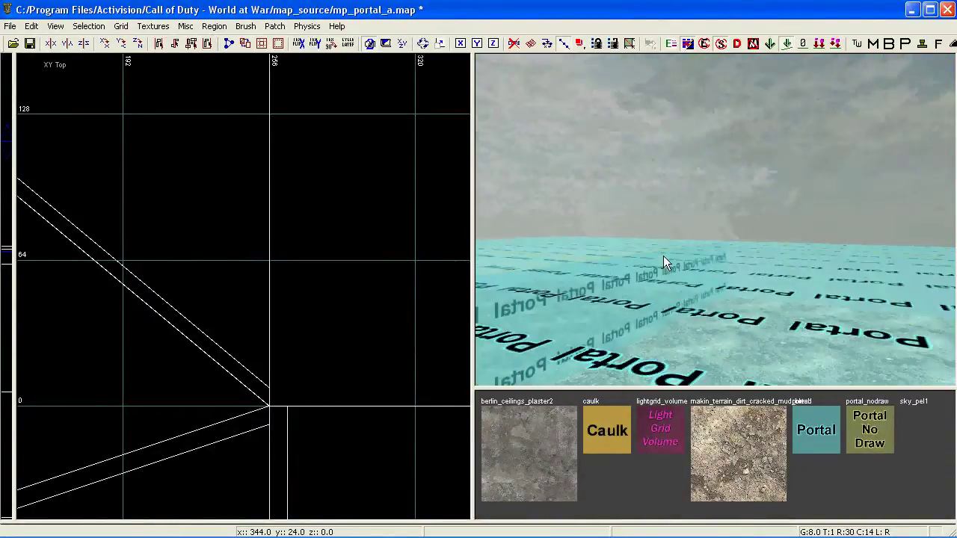
Examine the complex layout's plaster walls and portals from above and from inside the rooms beneath the roof portals
key(Left)
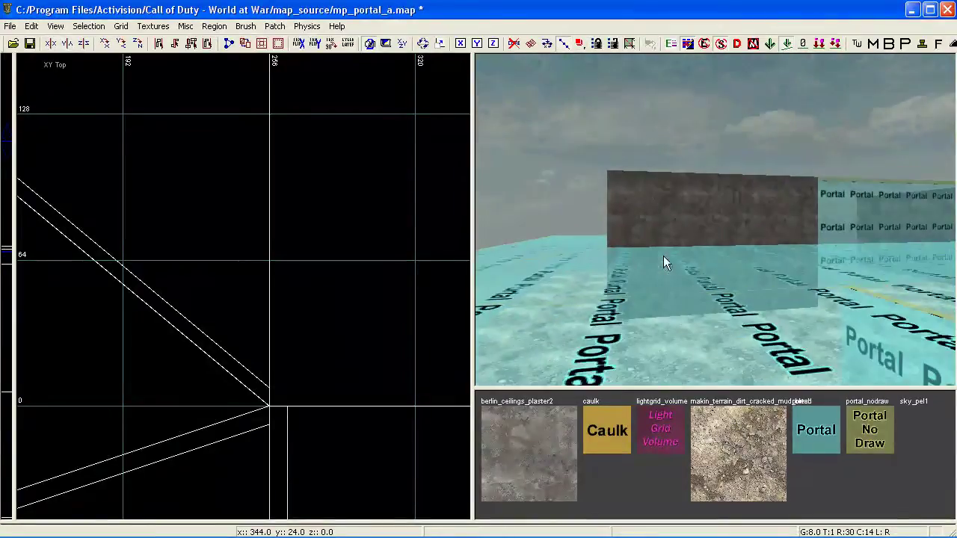
scroll(293, 274, down, 2)
scroll(293, 281, down, 1)
scroll(293, 280, down, 1)
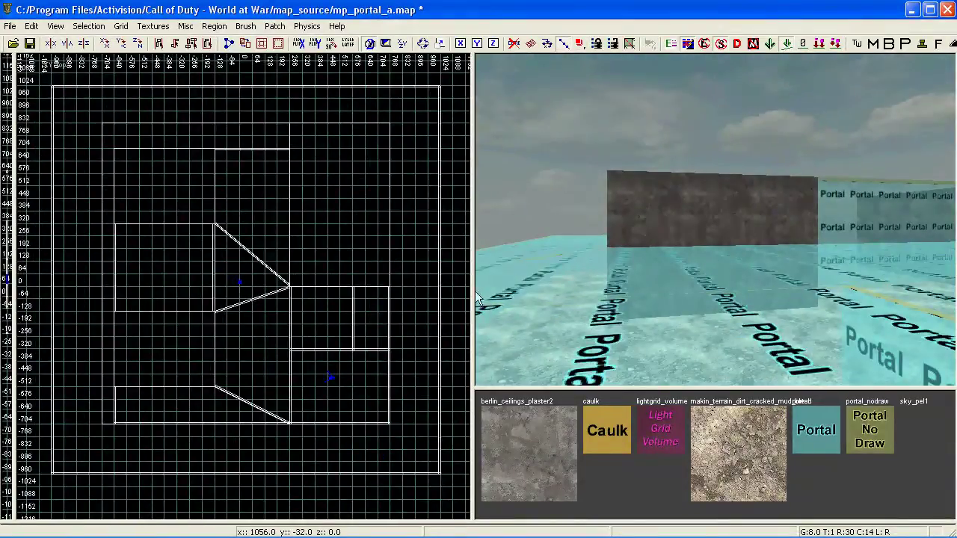
key(Up)
key(Up)
key(Up)
key(Up)
key(Up)
key(Up)
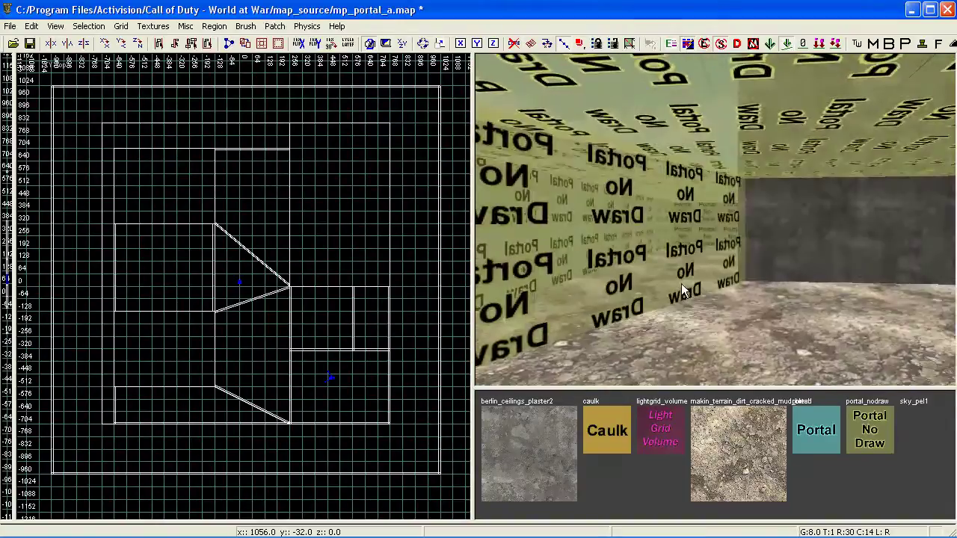
key(Left)
key(Left)
key(Left)
key(Left)
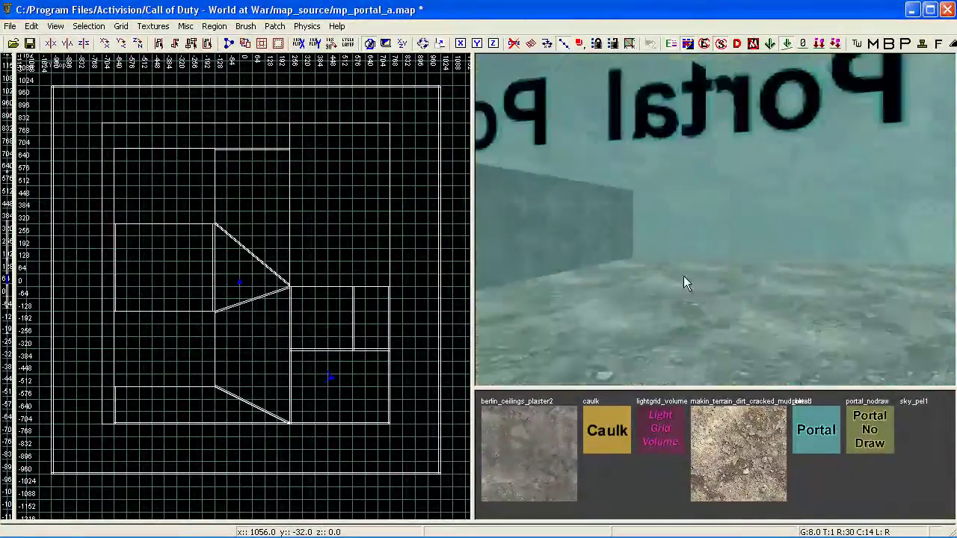
mouse_move(684, 276)
right_down()
mouse_move(681, 283)
mouse_move(685, 274)
right_up()
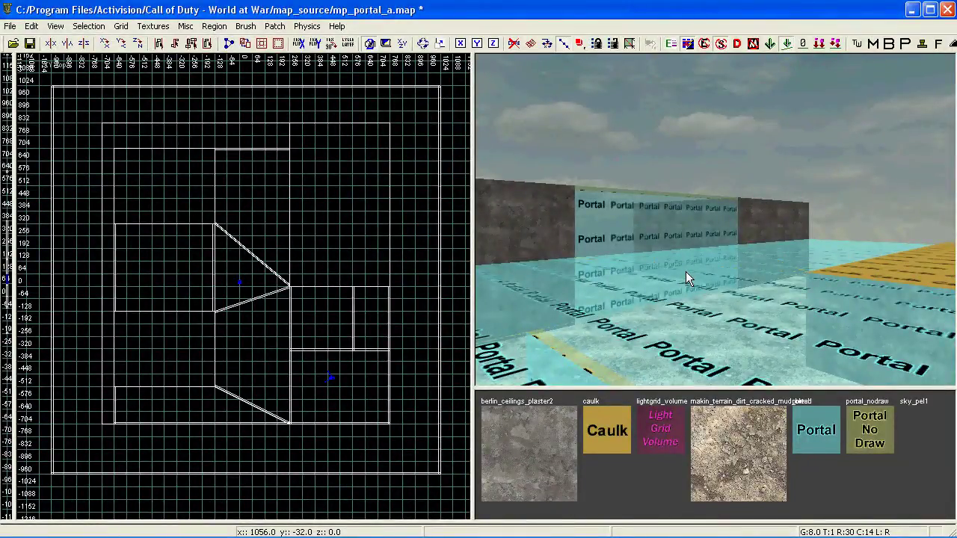
Show the portal_level layer together with portal_complex and compare the two portal layouts
key(l)
click(176, 189)
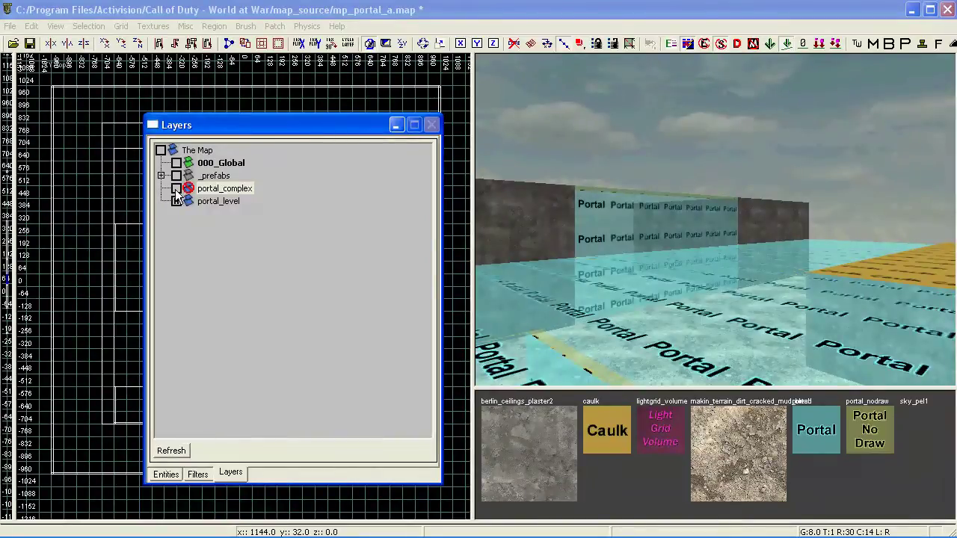
click(177, 201)
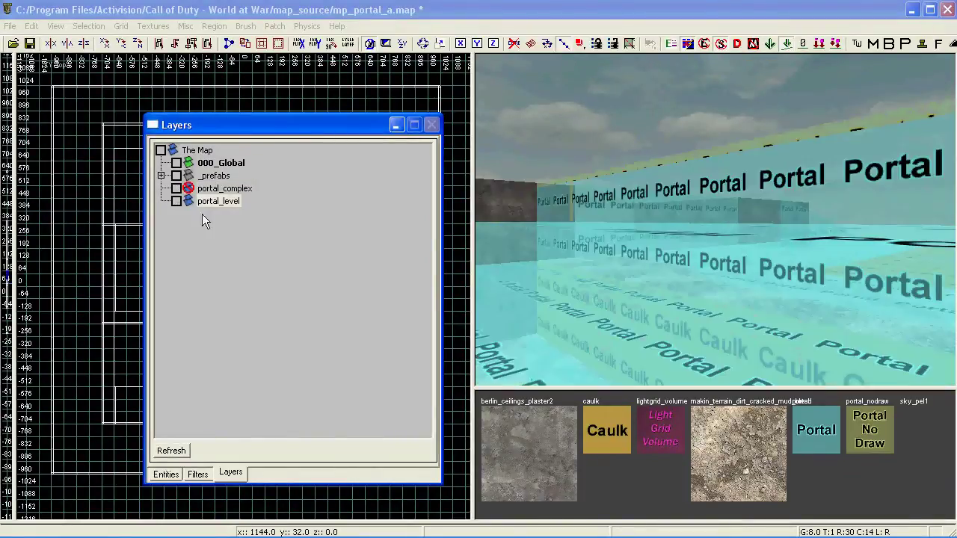
click(671, 263)
right_drag(675, 261, 679, 255)
Hide the portal_complex layer and examine the level layout's portals on their own
key(l)
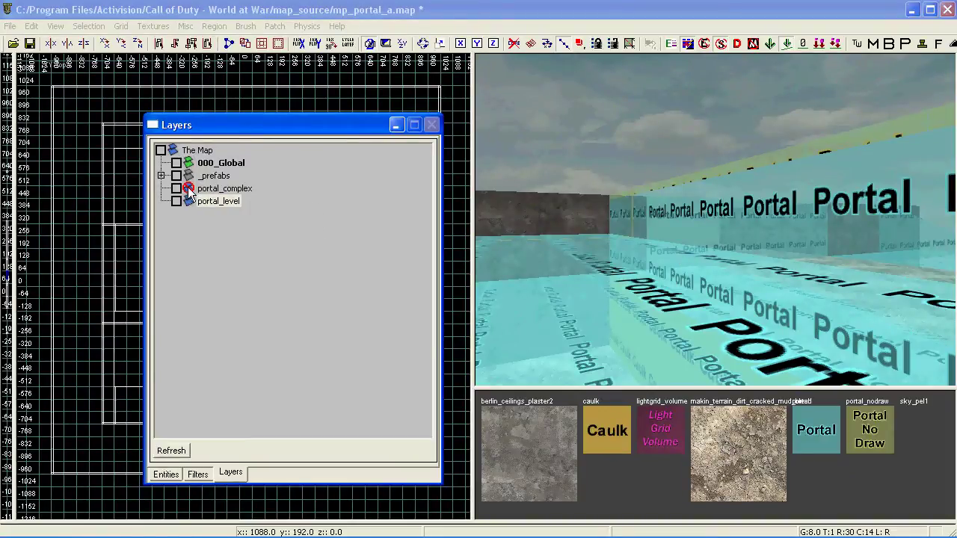
click(177, 189)
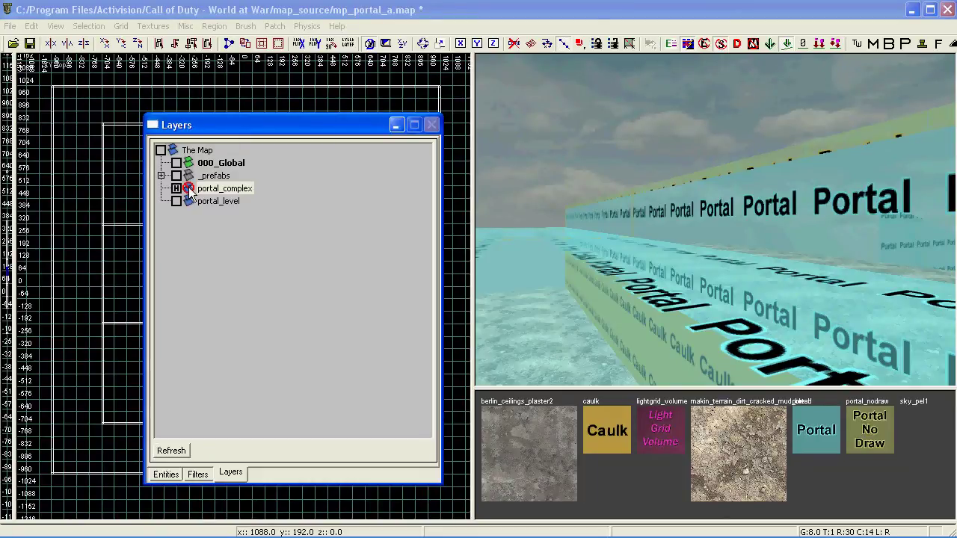
right_drag(670, 239, 673, 241)
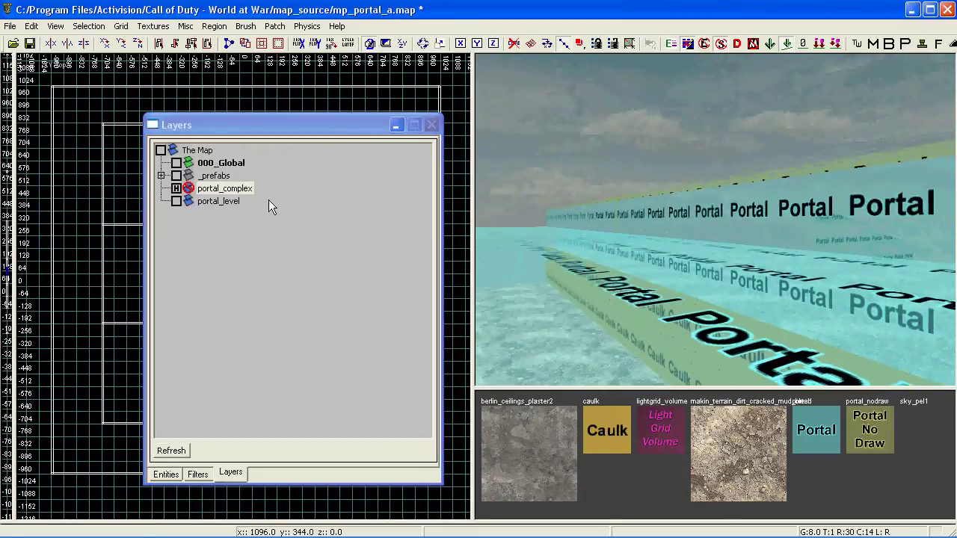
Hide the portal_level layer and show the portal_complex layer again
click(177, 202)
click(177, 189)
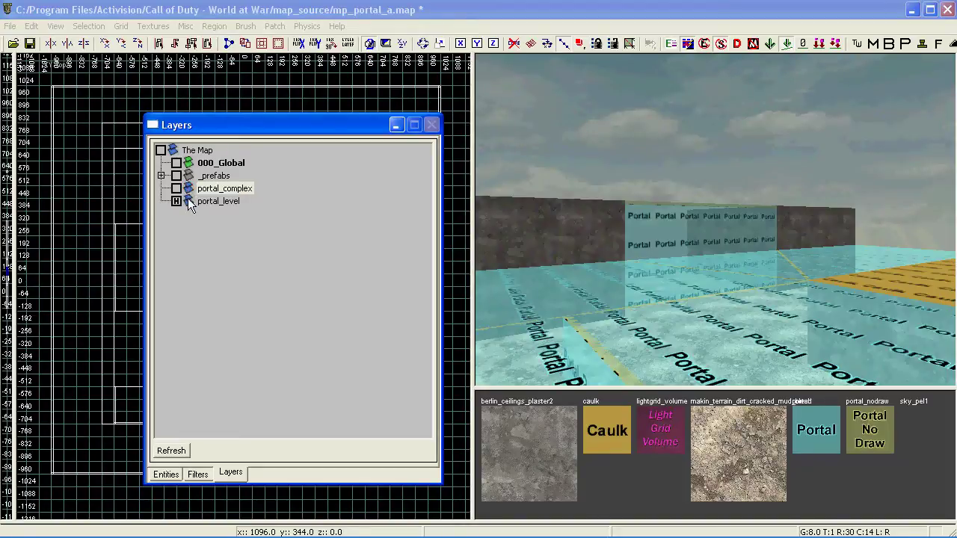
click(190, 202)
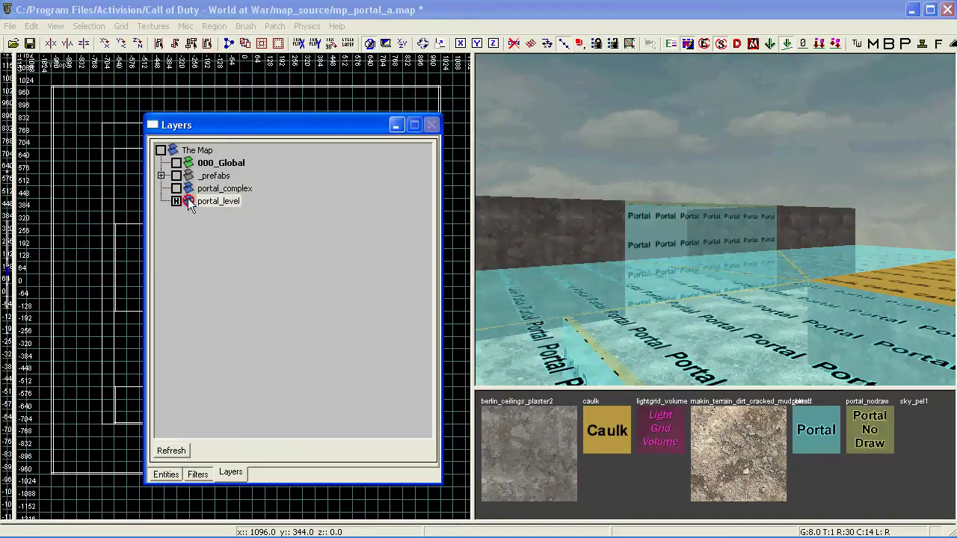
Examine the complex layout's nodraw portal faces from inside the rooms and the raised portal between the plaster walls from above
click(668, 273)
key(Up)
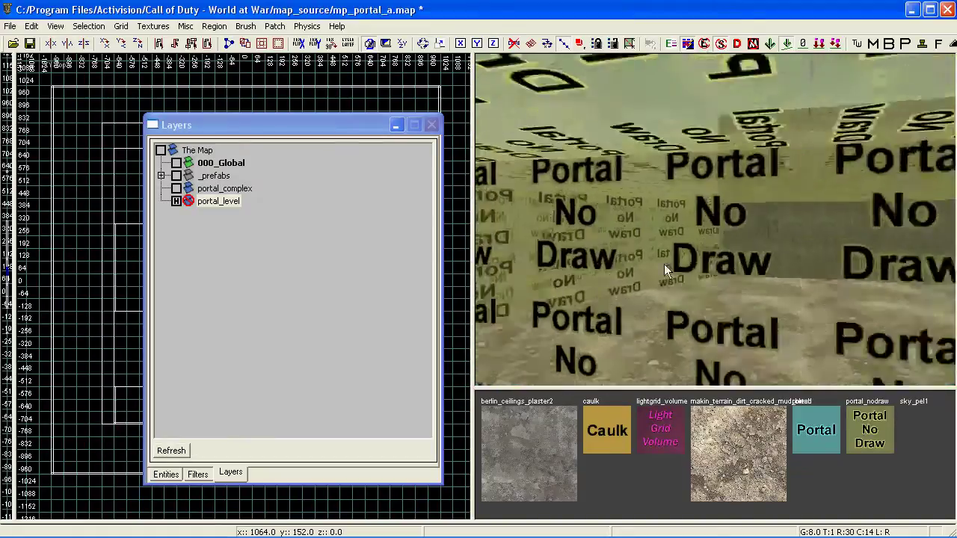
key(Up)
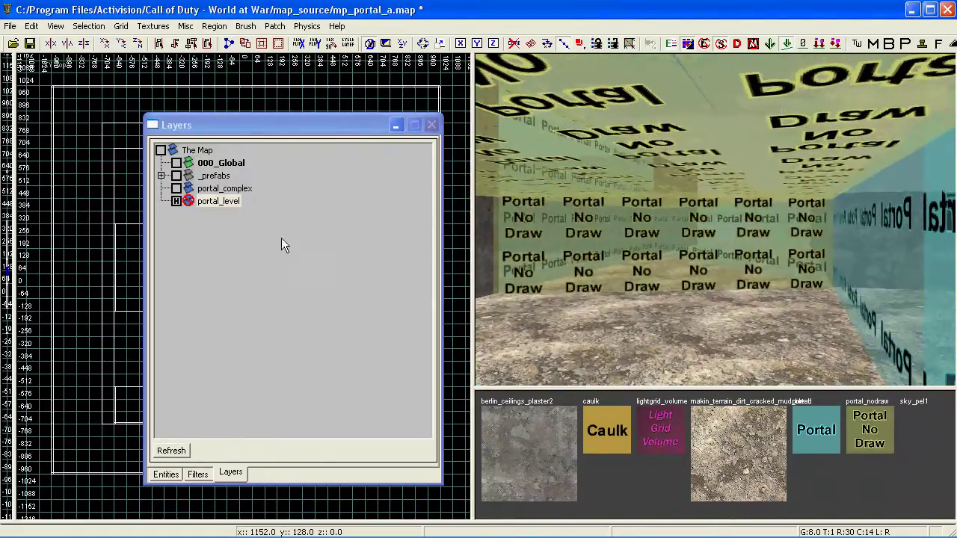
click(188, 201)
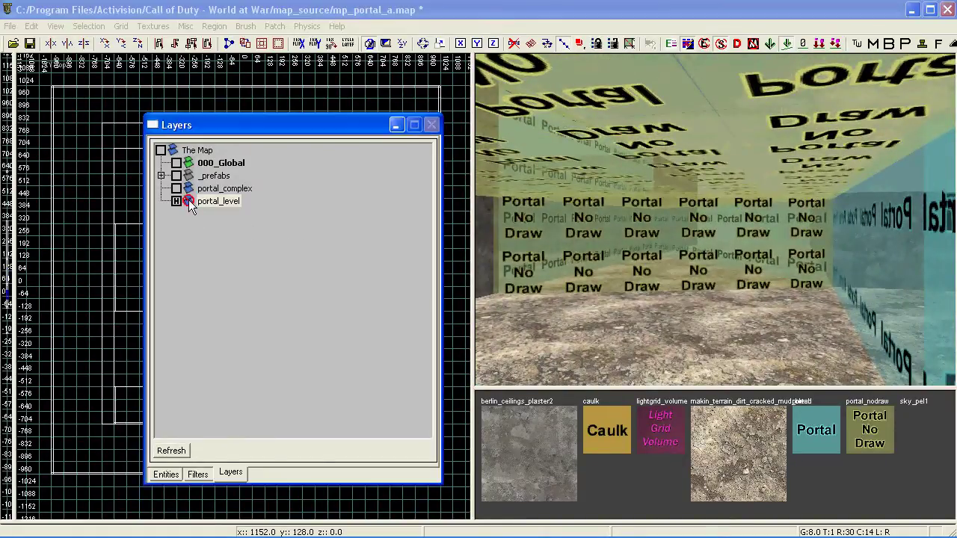
mouse_move(641, 265)
right_down()
mouse_move(663, 252)
mouse_move(665, 238)
mouse_move(662, 247)
right_up()
key(l)
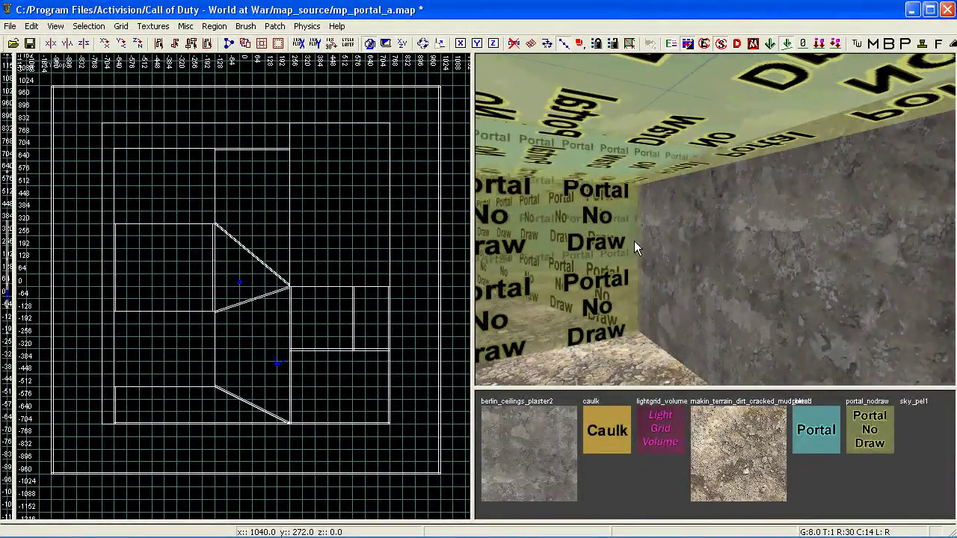
right_drag(655, 259, 671, 285)
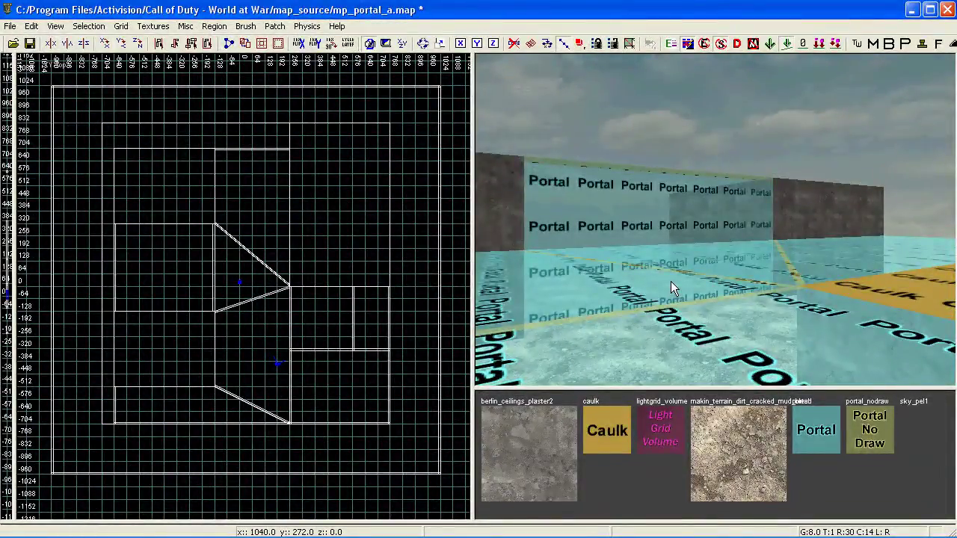